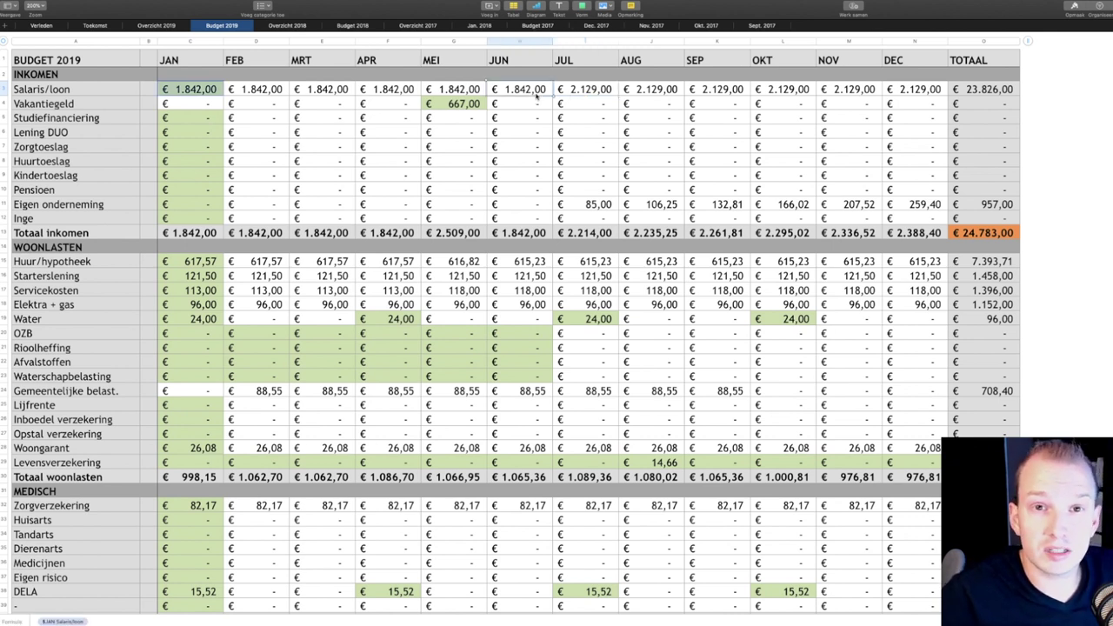
- Inspect the July salary and the Eigen onderneming income for July and August in the Budget 2019 sheet
left_click(597, 90)
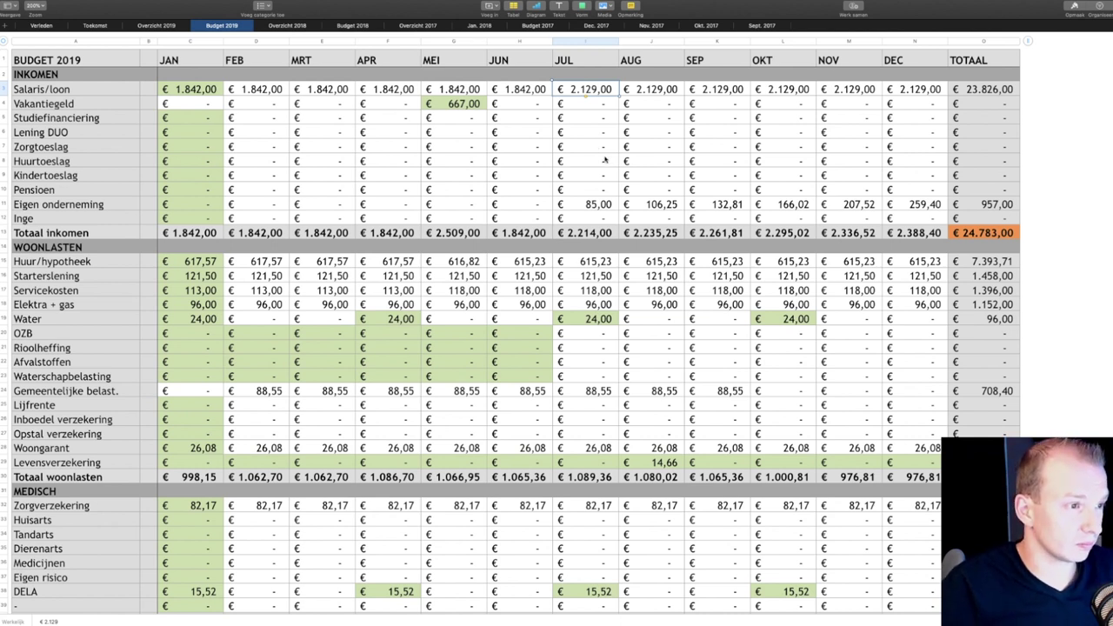
left_click(598, 203)
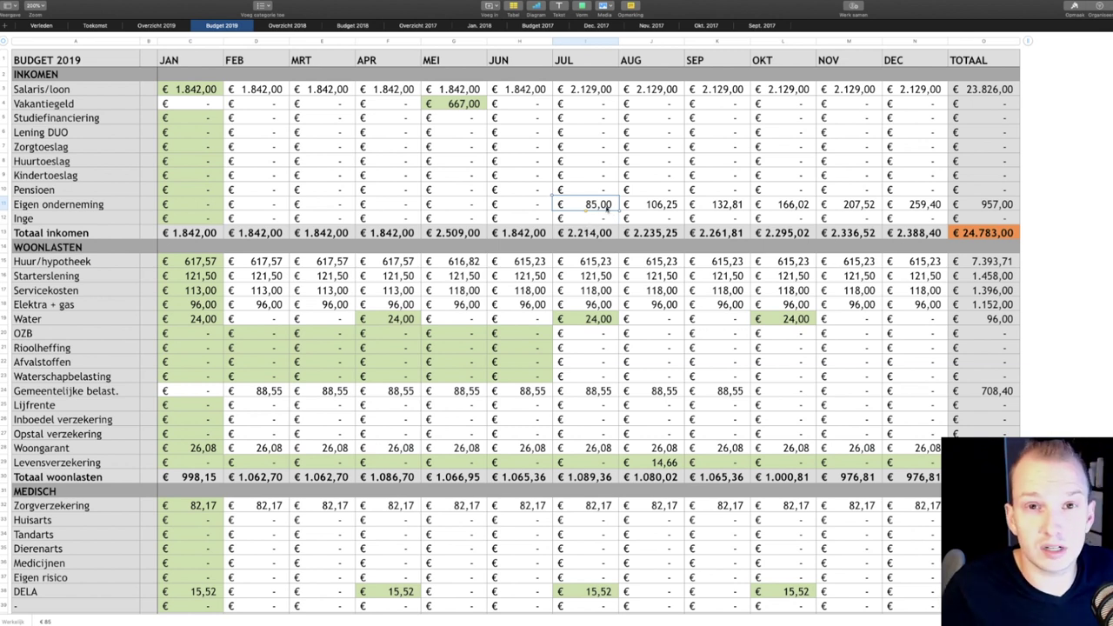
left_click_drag(608, 207, 665, 205)
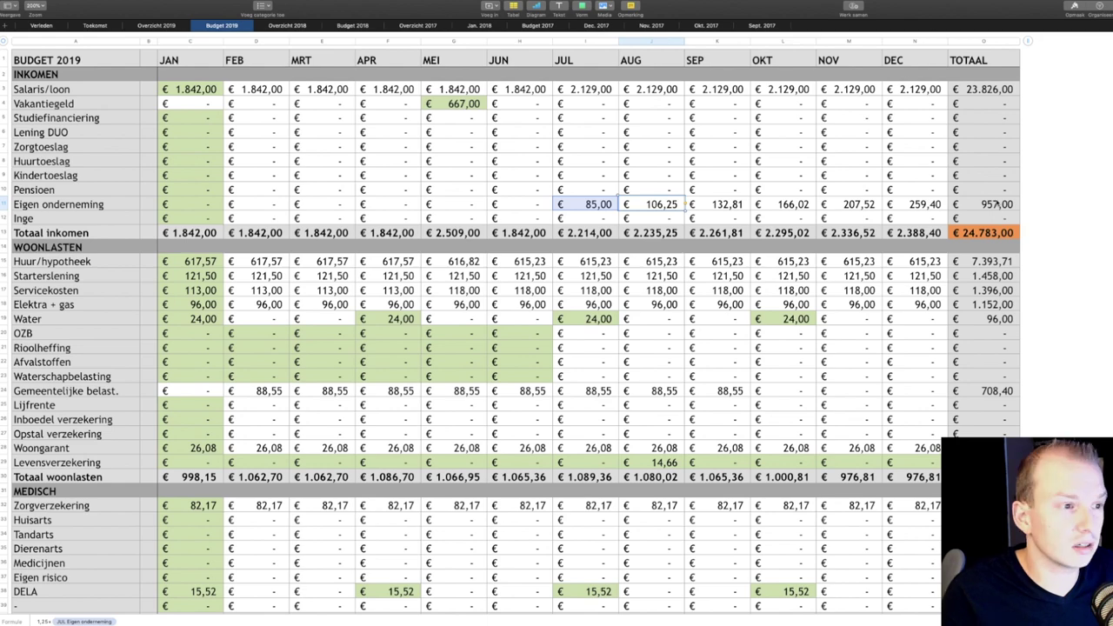
- Review the Budget 2019 expense categories from Woonlasten down to Vakantie, ending at September's Vakantie / weekend weg cell
scroll(590, 318, "down", 2)
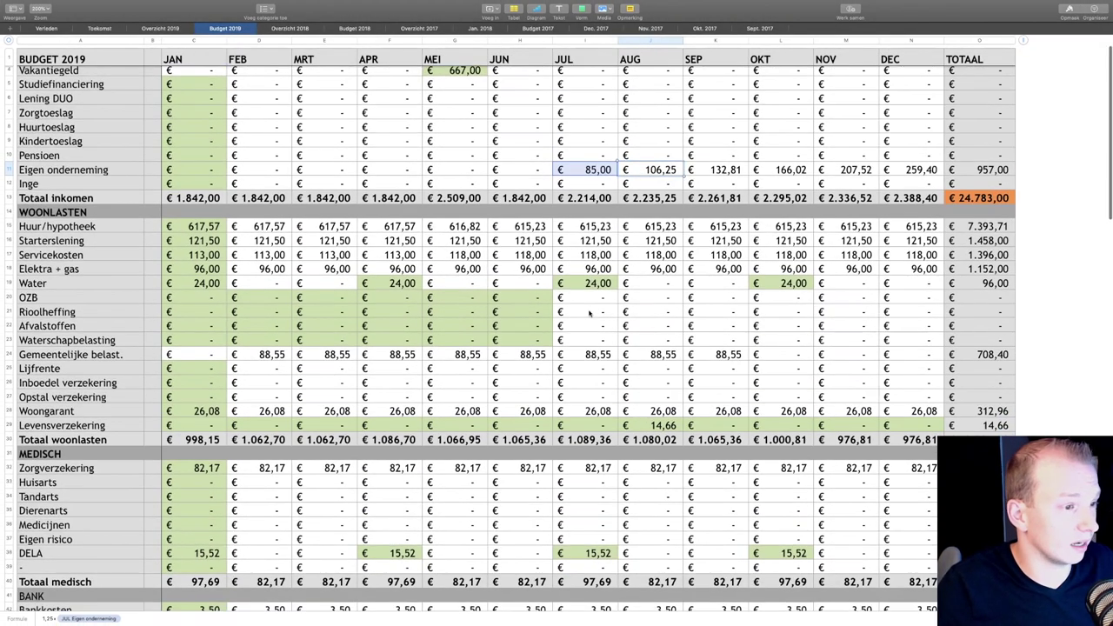
scroll(625, 280, "down", 5)
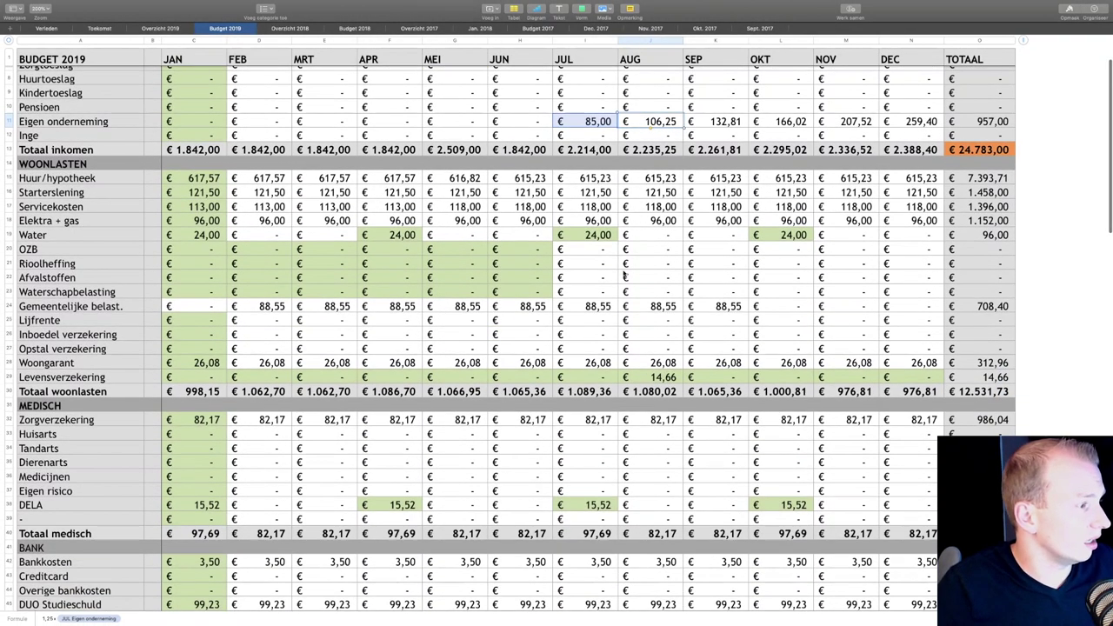
scroll(624, 274, "down", 2)
scroll(624, 273, "down", 3)
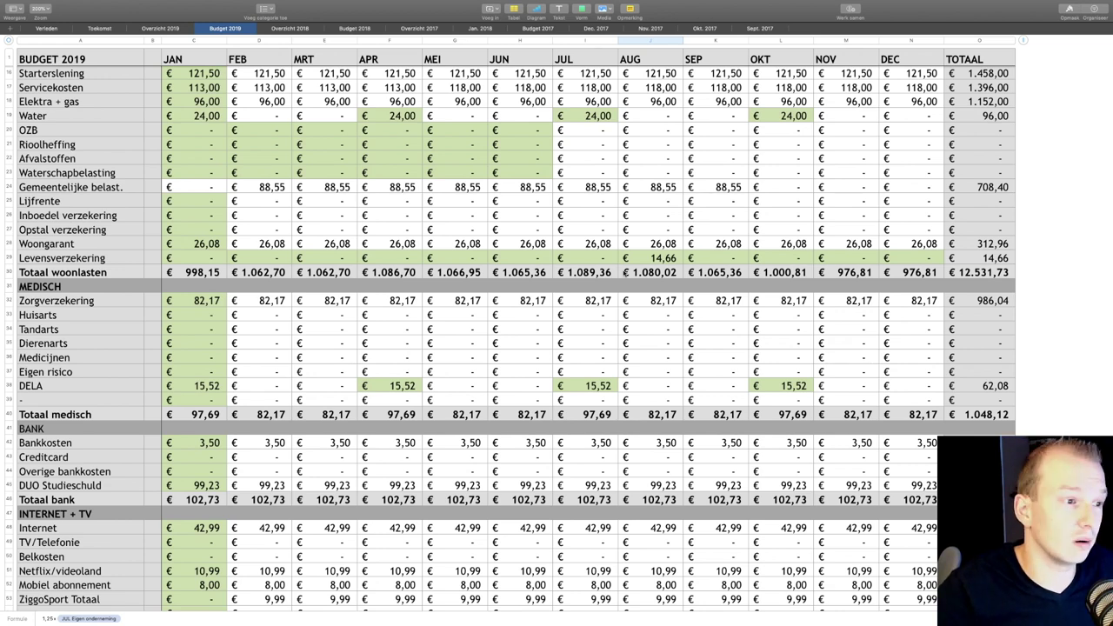
scroll(624, 273, "down", 3)
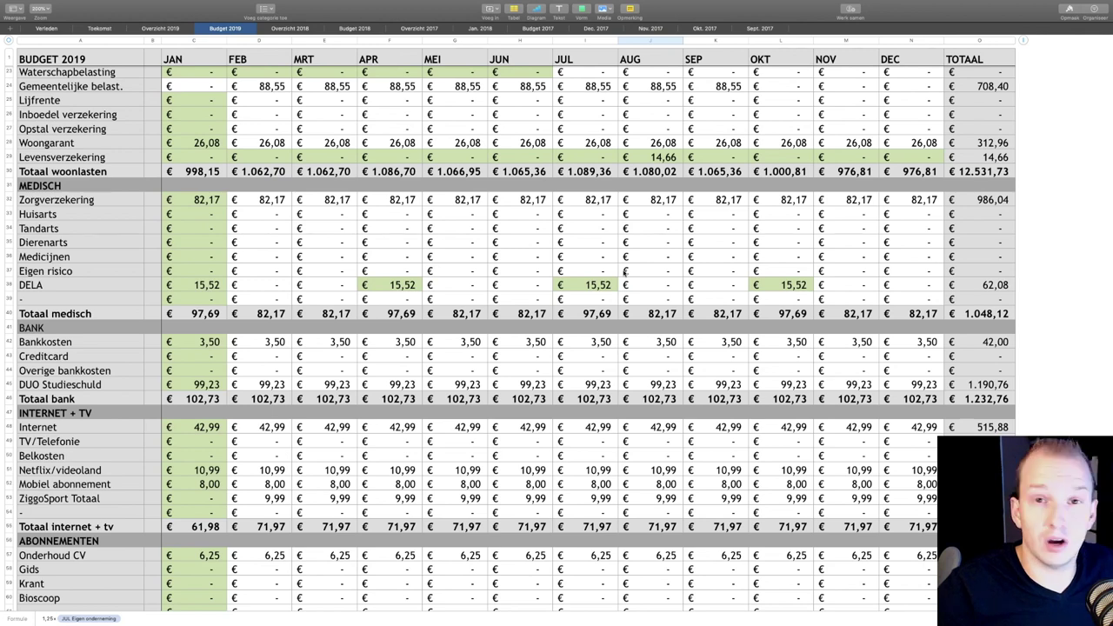
scroll(624, 273, "down", 3)
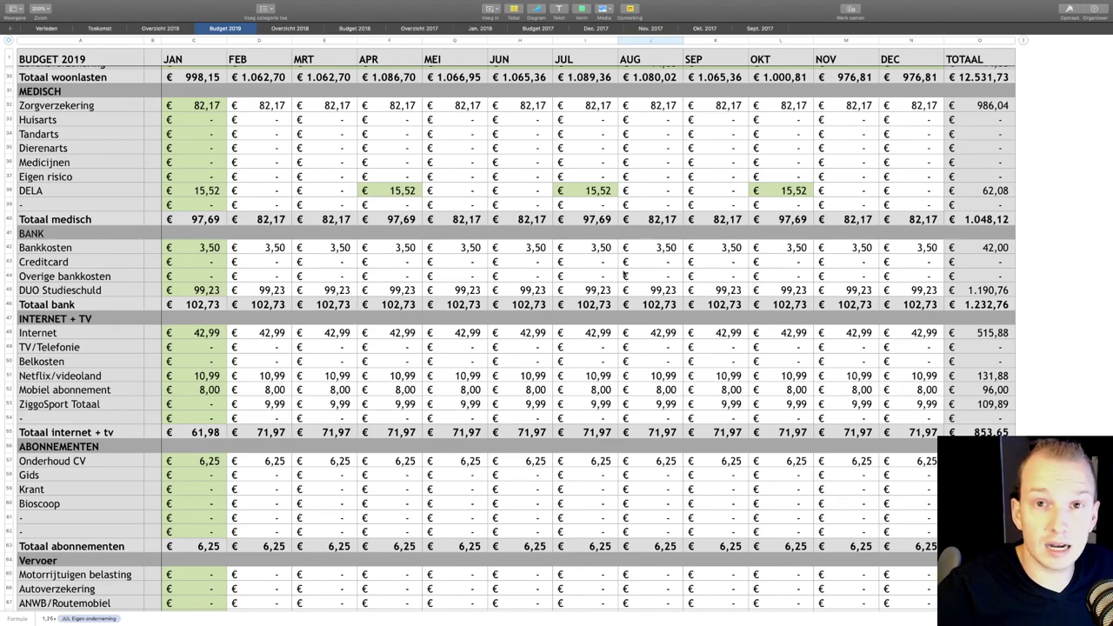
scroll(624, 273, "down", 3)
scroll(624, 273, "down", 5)
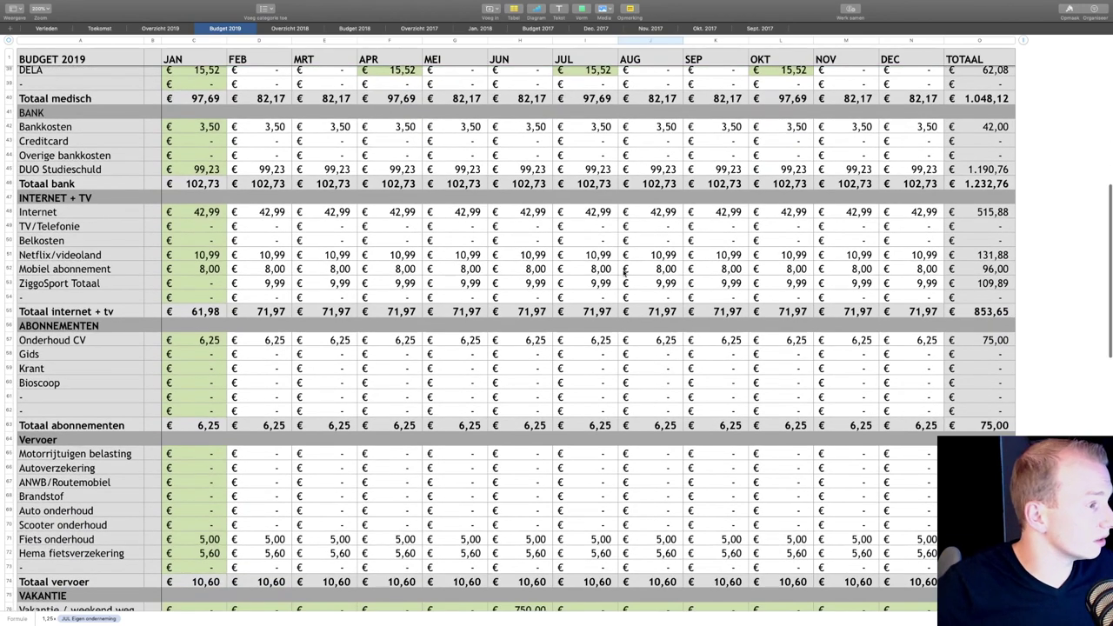
scroll(624, 273, "down", 6)
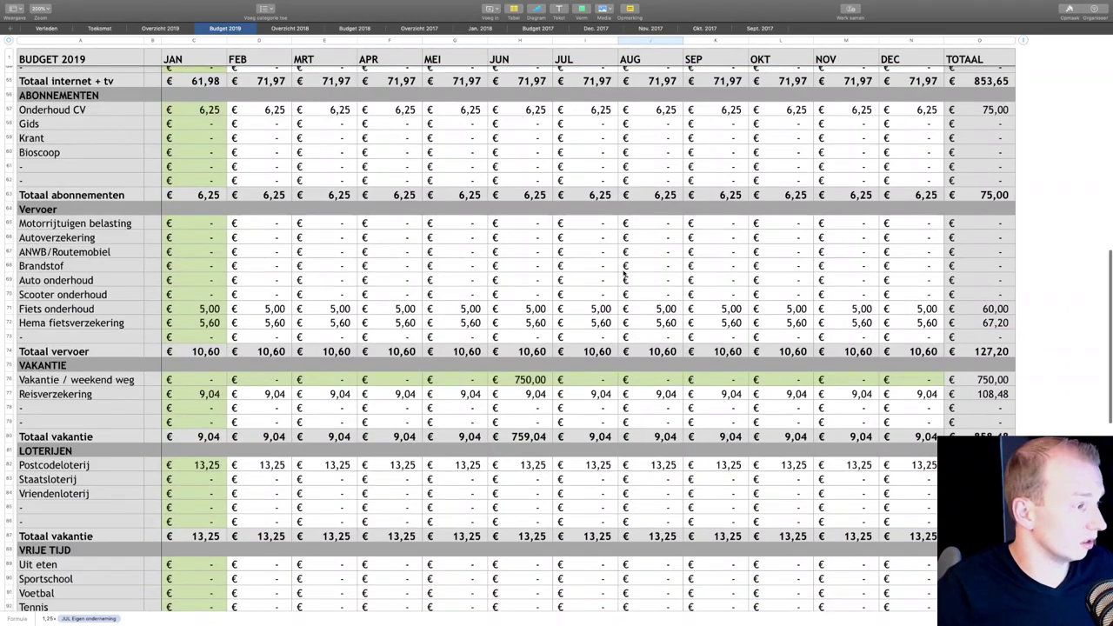
scroll(624, 273, "down", 4)
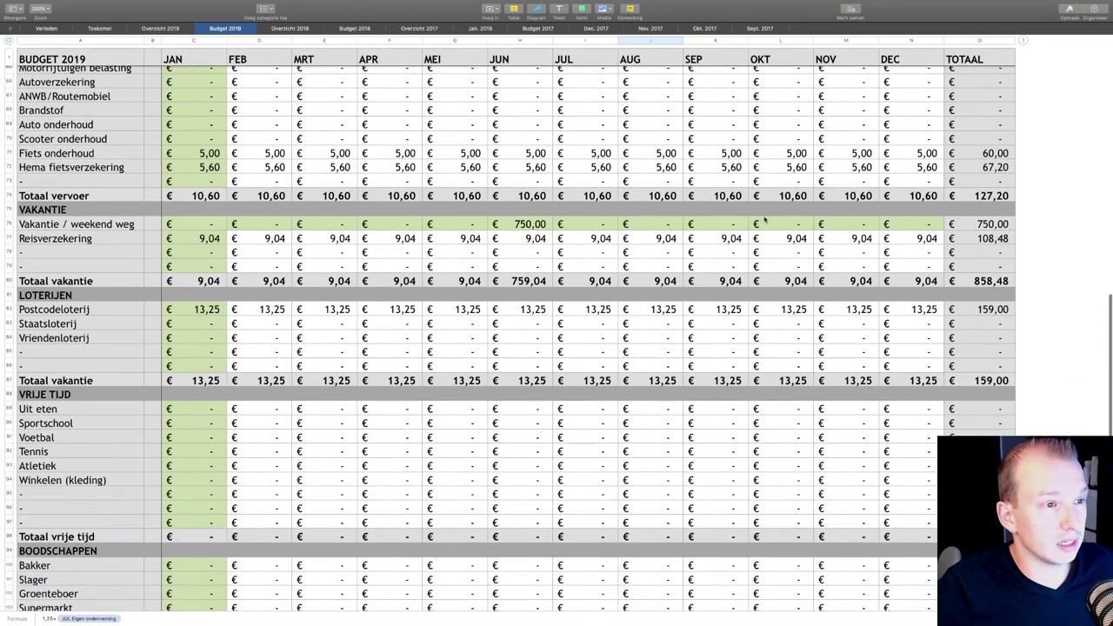
left_click(747, 223)
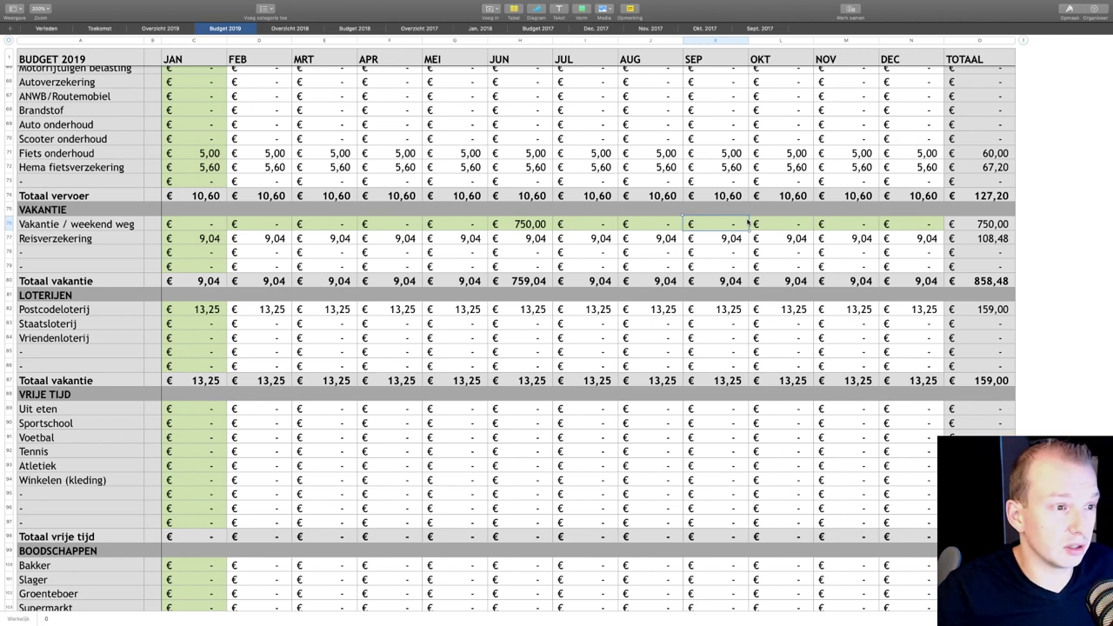
- Review the remaining expense categories and inspect July's Vrij besteedbaar and Savings Rate formulas
scroll(747, 223, "down", 3)
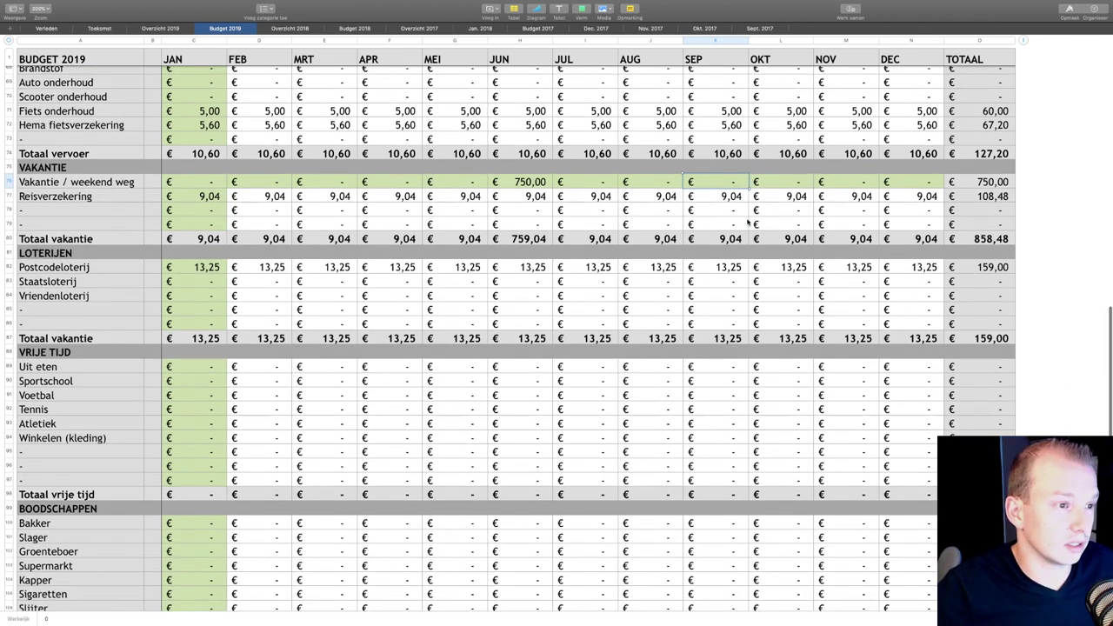
scroll(747, 223, "down", 10)
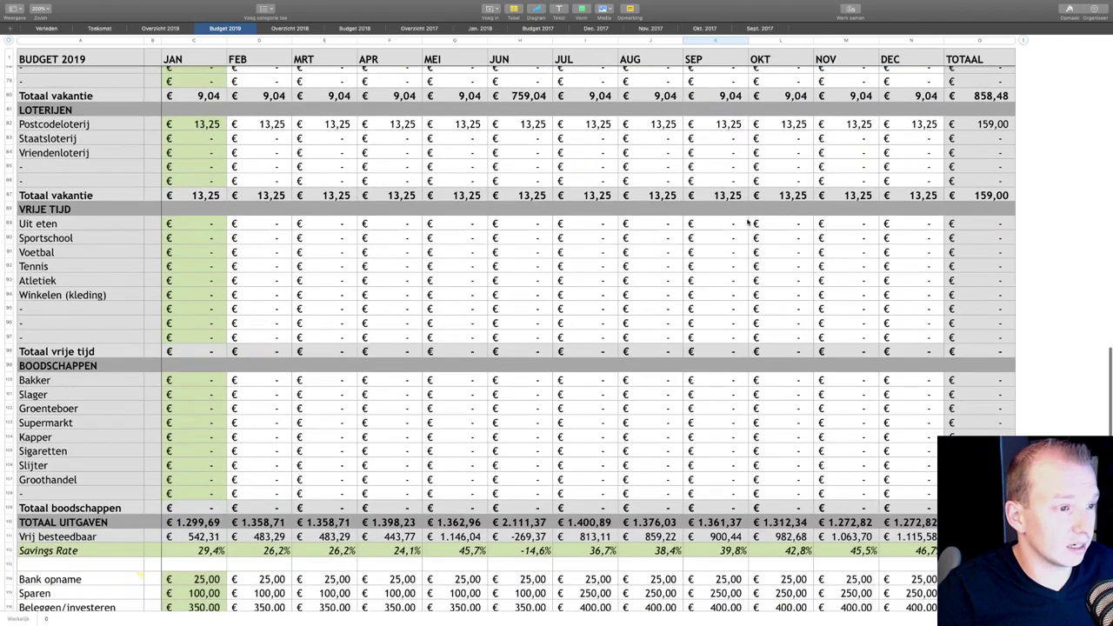
scroll(747, 224, "up", 2)
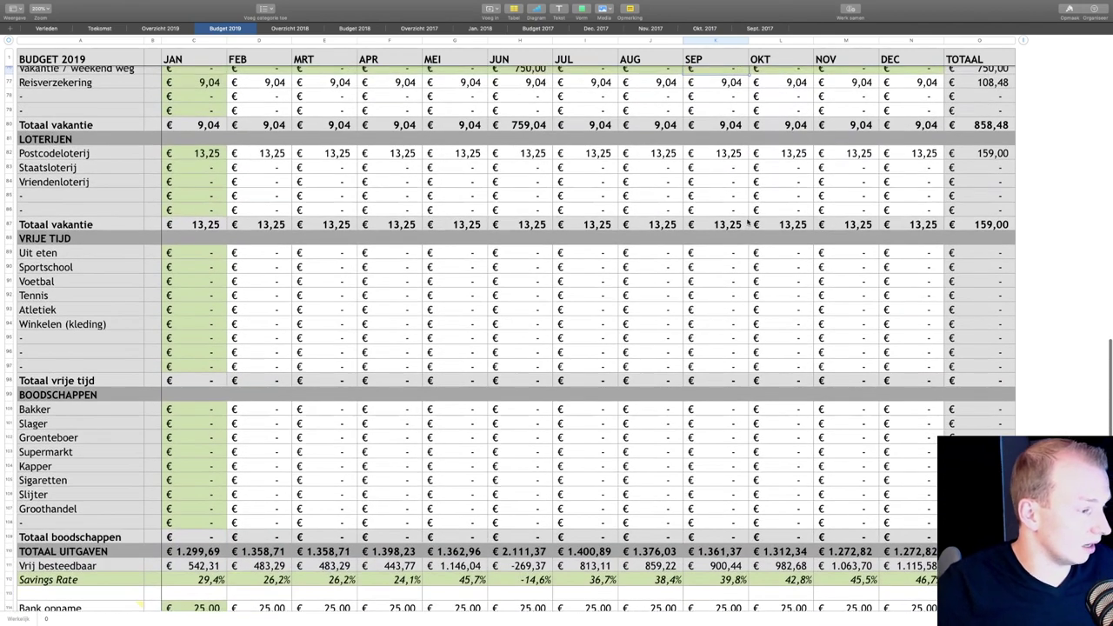
scroll(746, 224, "up", 1)
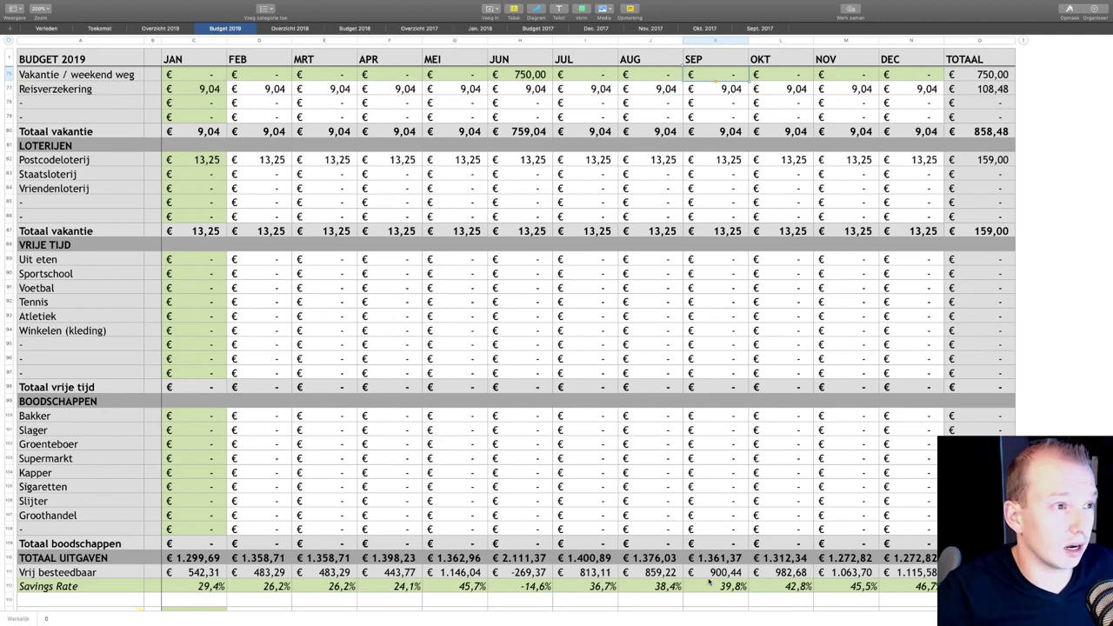
left_click(587, 575)
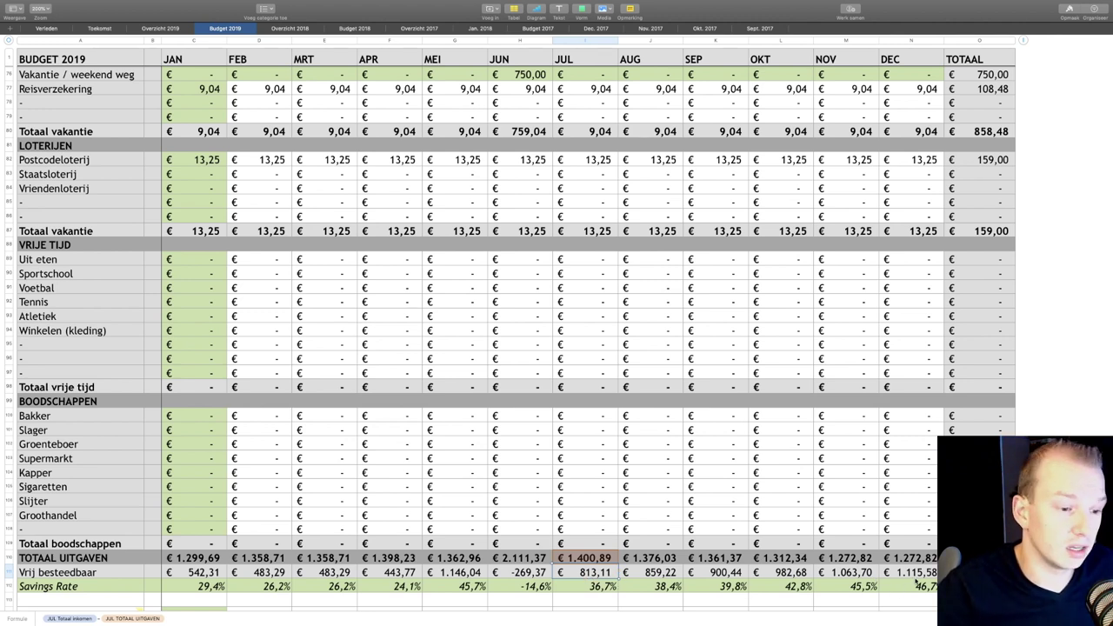
left_click(580, 584)
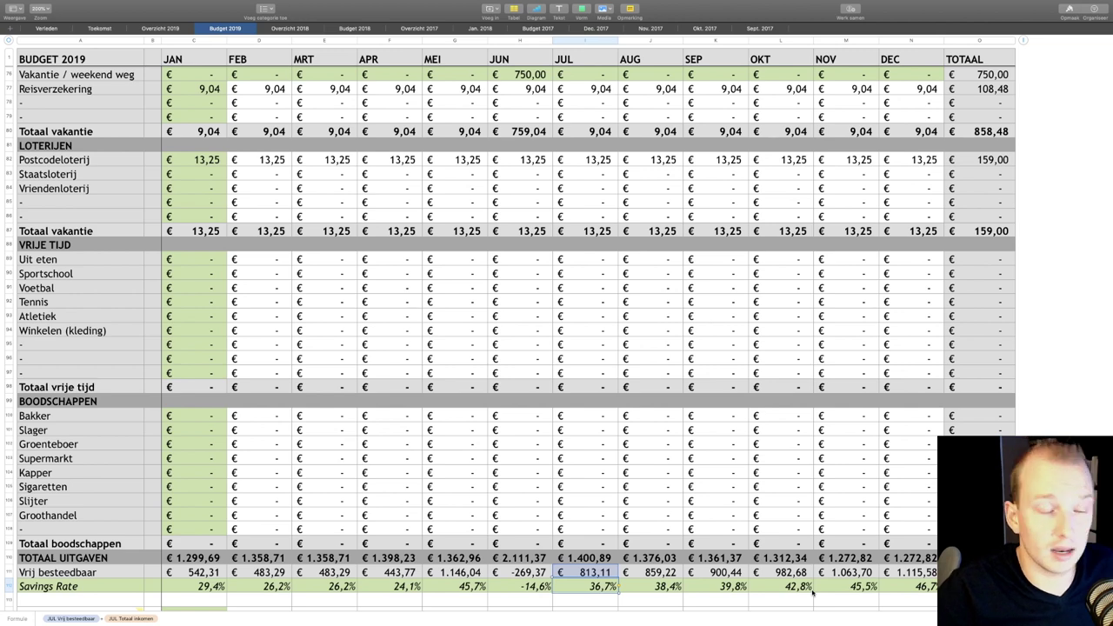
- Examine the July amounts for Sparen and Beleggen/investeren below the savings rate
scroll(811, 591, "down", 6)
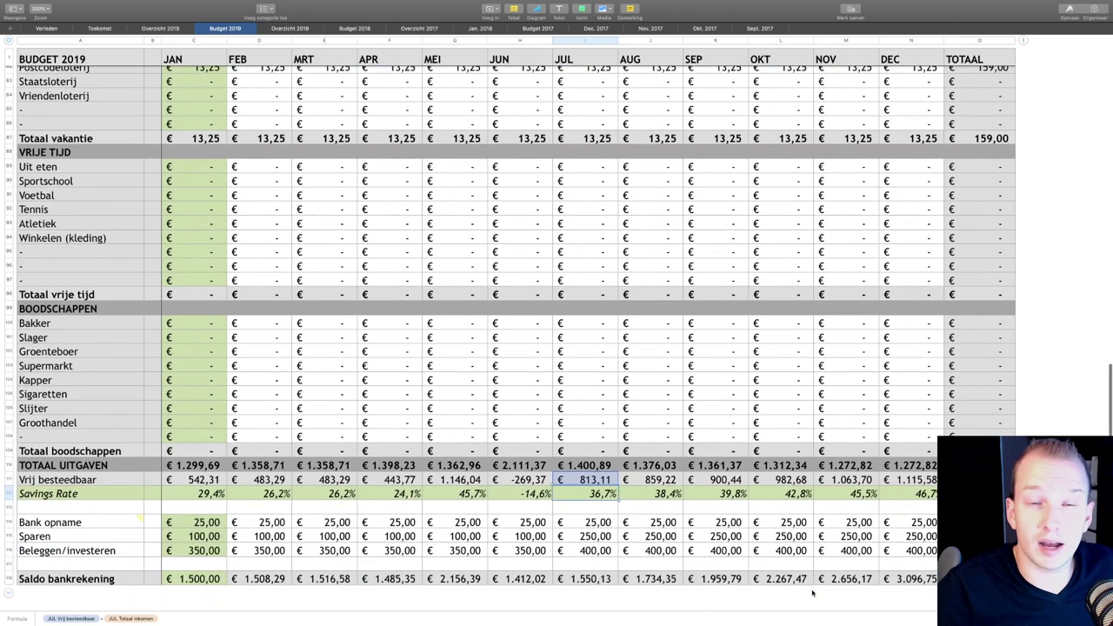
scroll(812, 591, "down", 4)
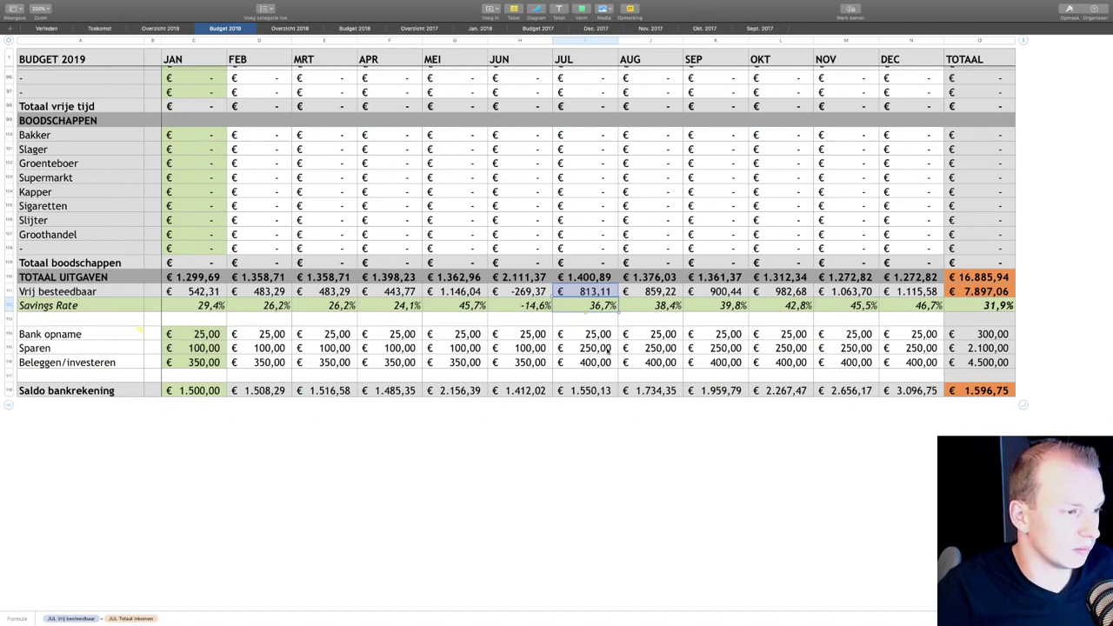
left_click(609, 349)
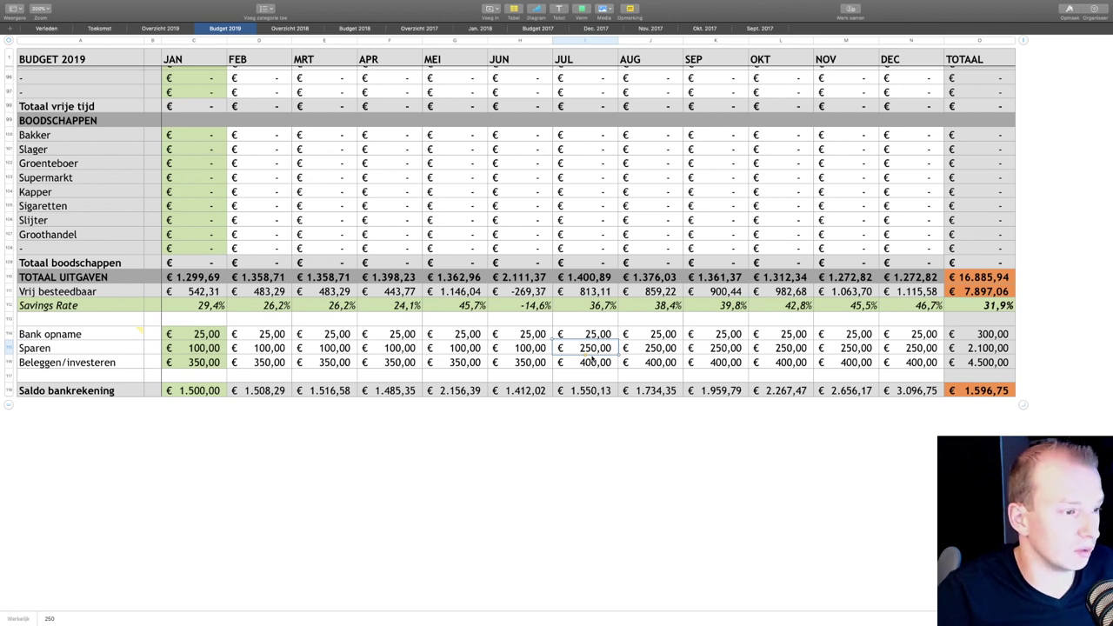
left_click(596, 363)
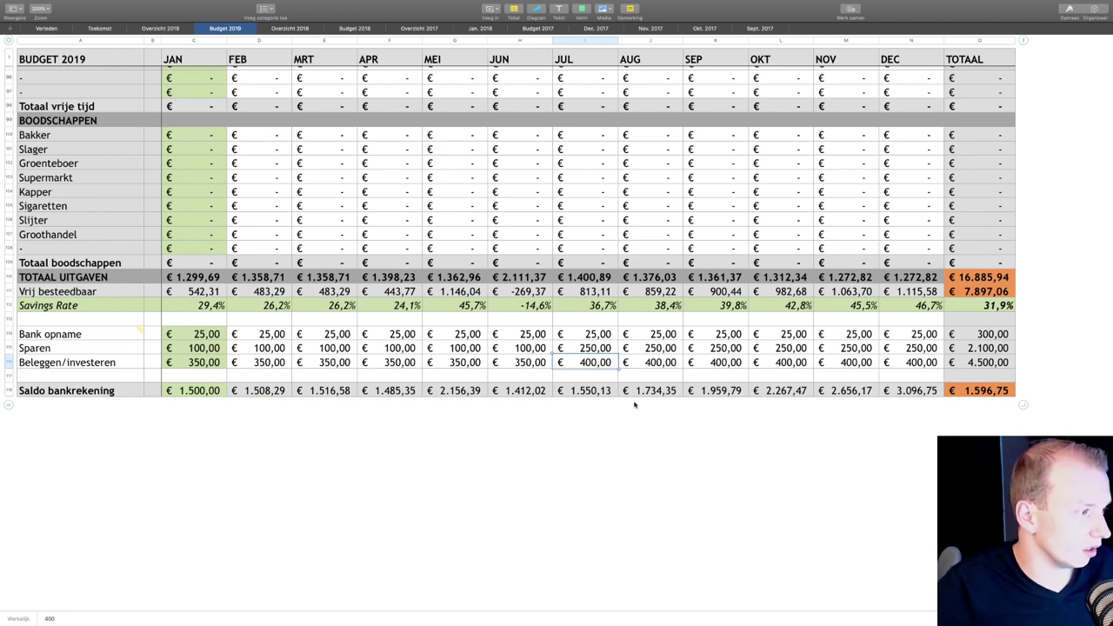
- Inspect the Saldo bankrekening row in the January, December and Totaal columns
left_click(222, 391)
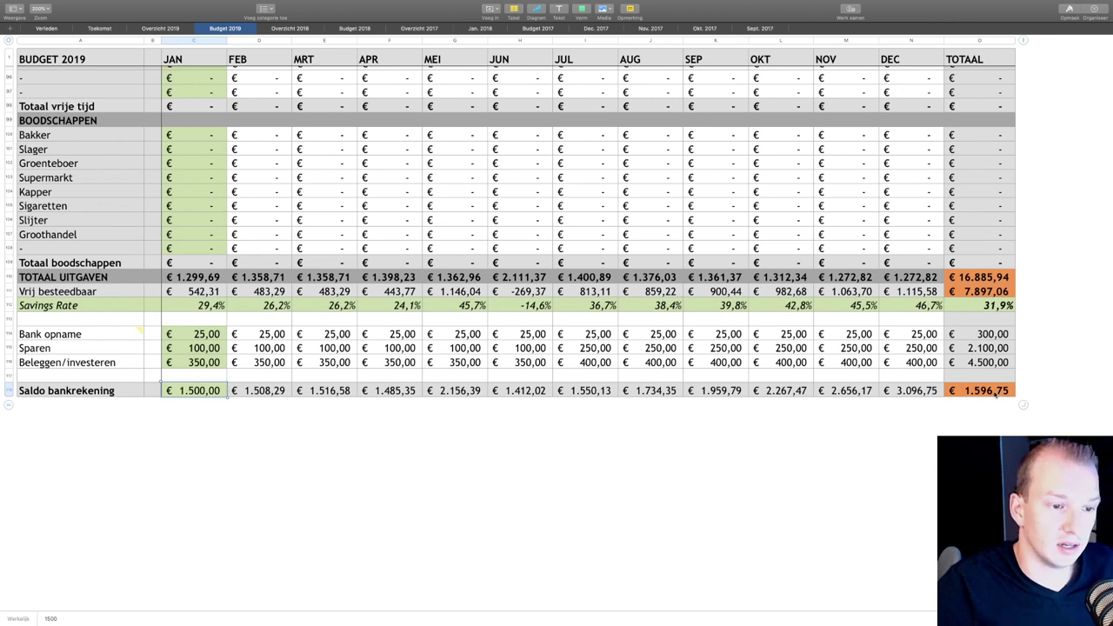
left_click(935, 391)
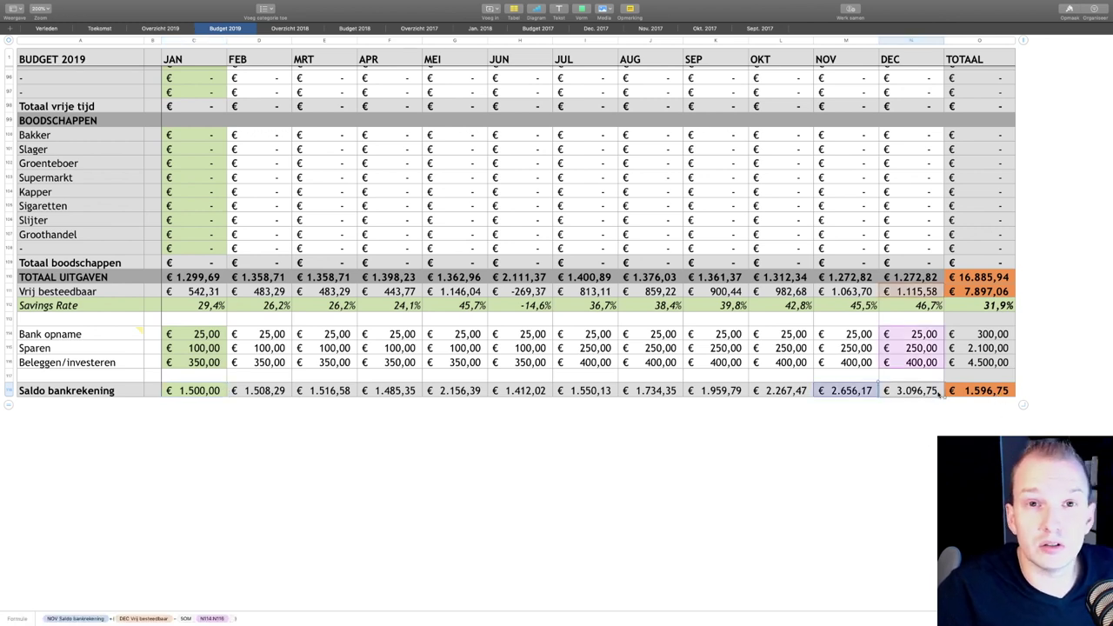
left_click(990, 392)
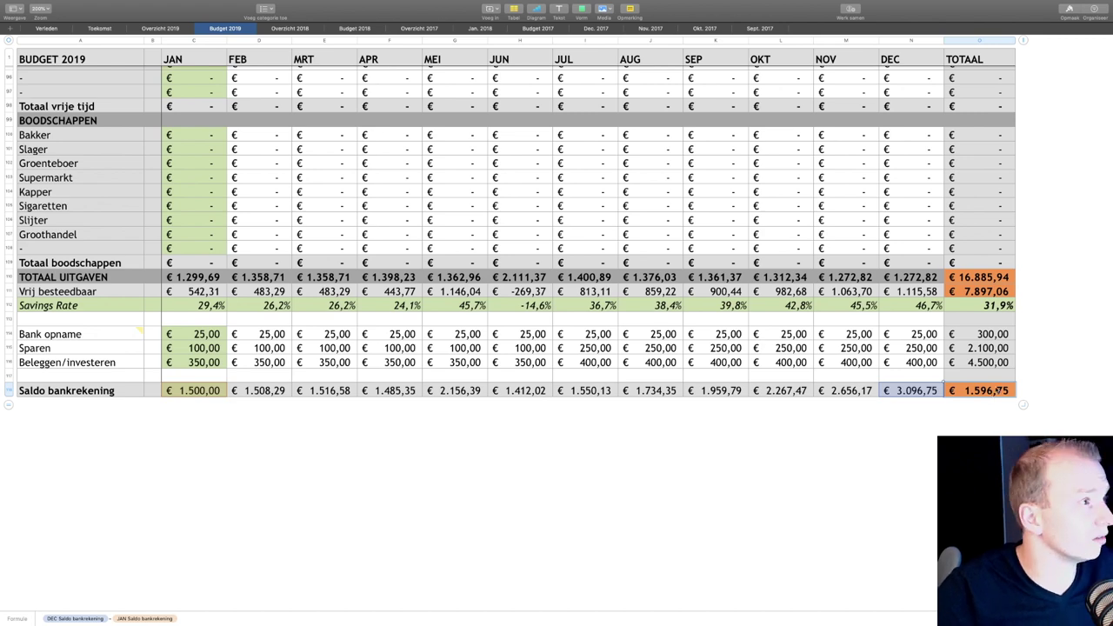
- Open the Overzicht 2019 sheet and look at its 1 okt. 19 and 31 dec. 19 columns
left_click(150, 29)
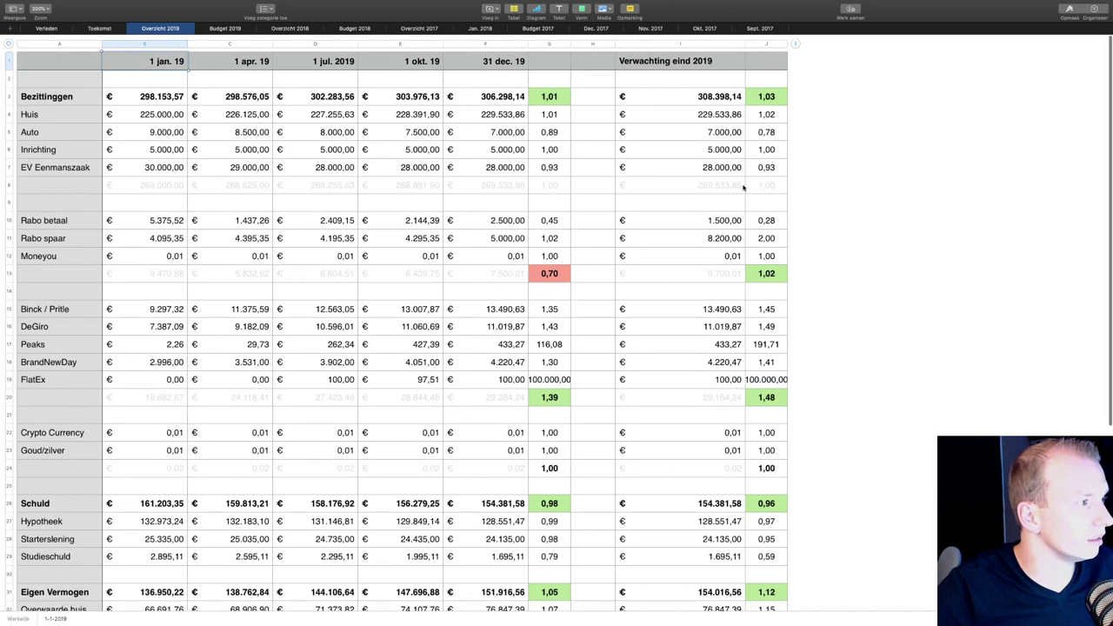
left_click(972, 150)
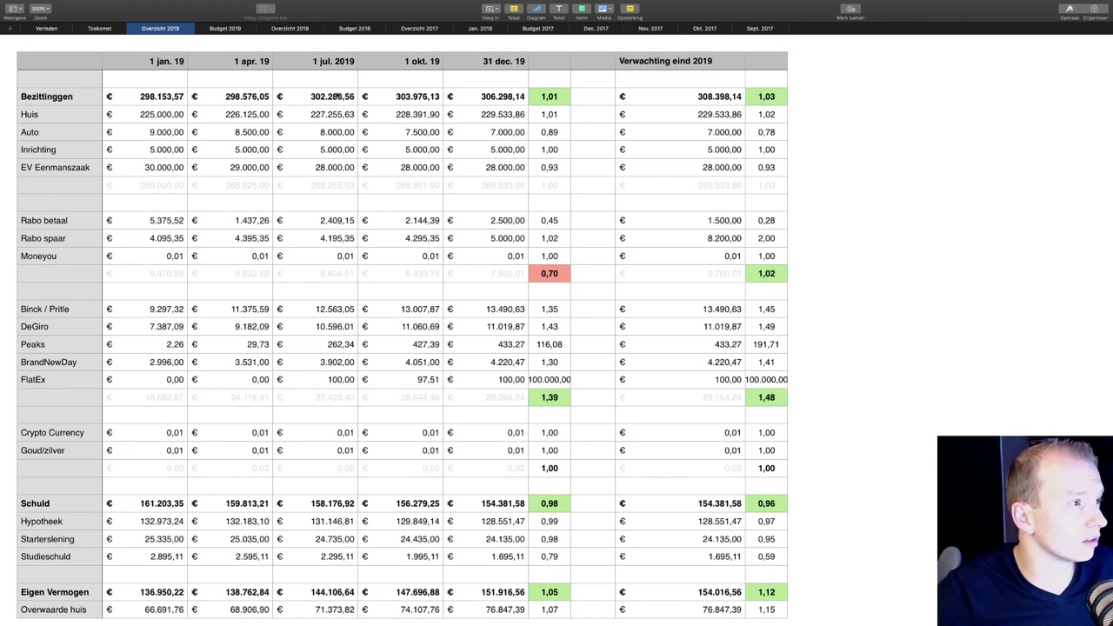
left_click(409, 71)
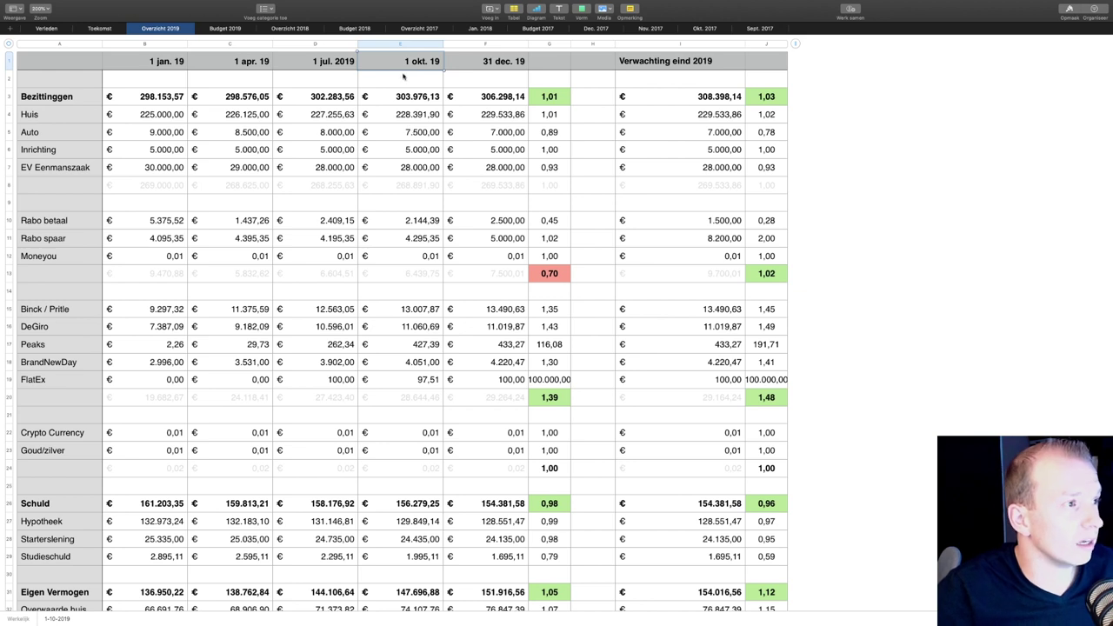
left_click(479, 63)
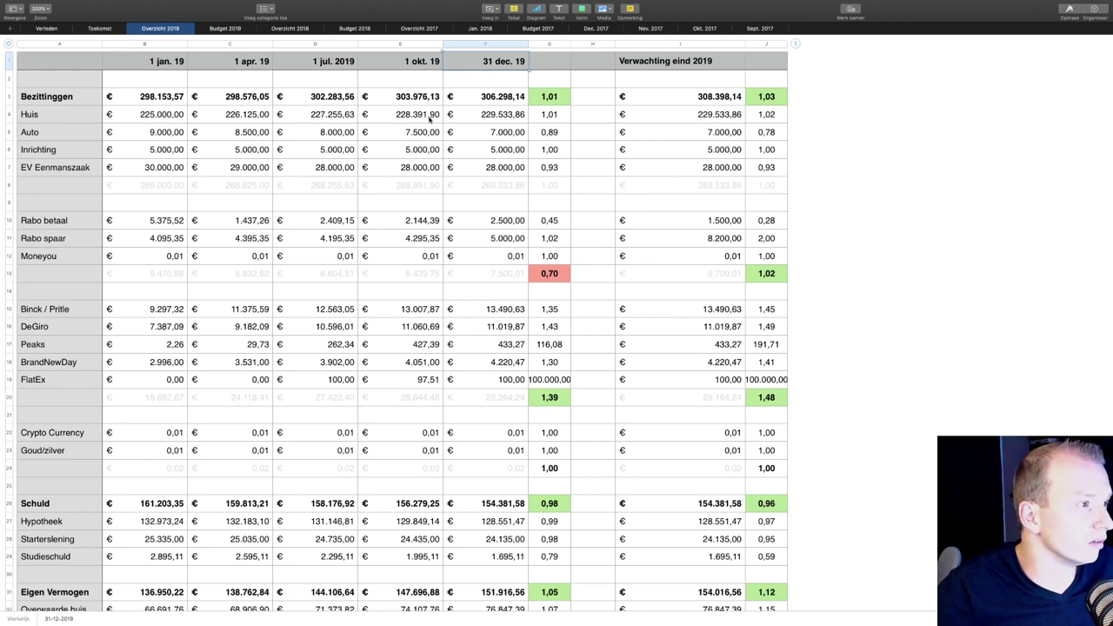
- Inspect the 1 okt. 19 values for Huis, Auto, Inrichting and EV Eenmanszaak
left_click(428, 122)
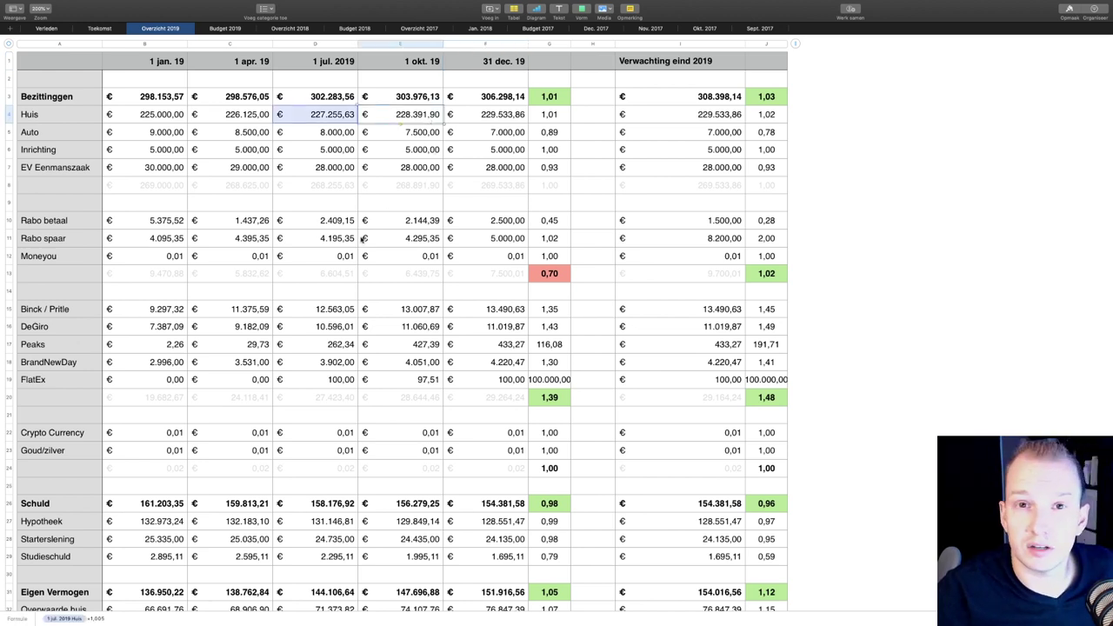
left_click(408, 137)
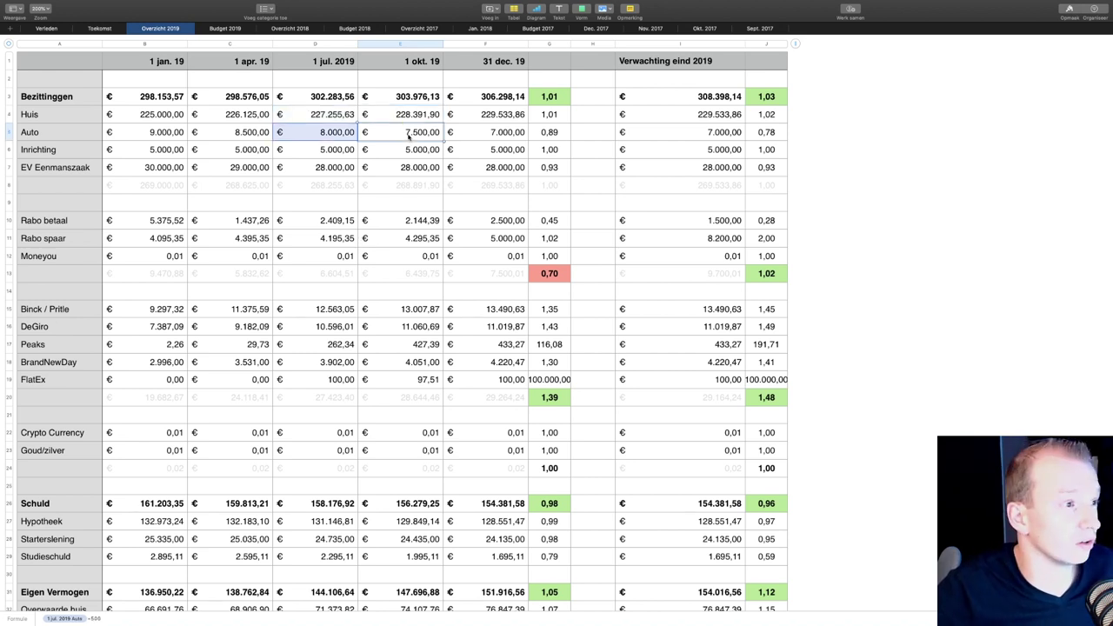
left_click(421, 155)
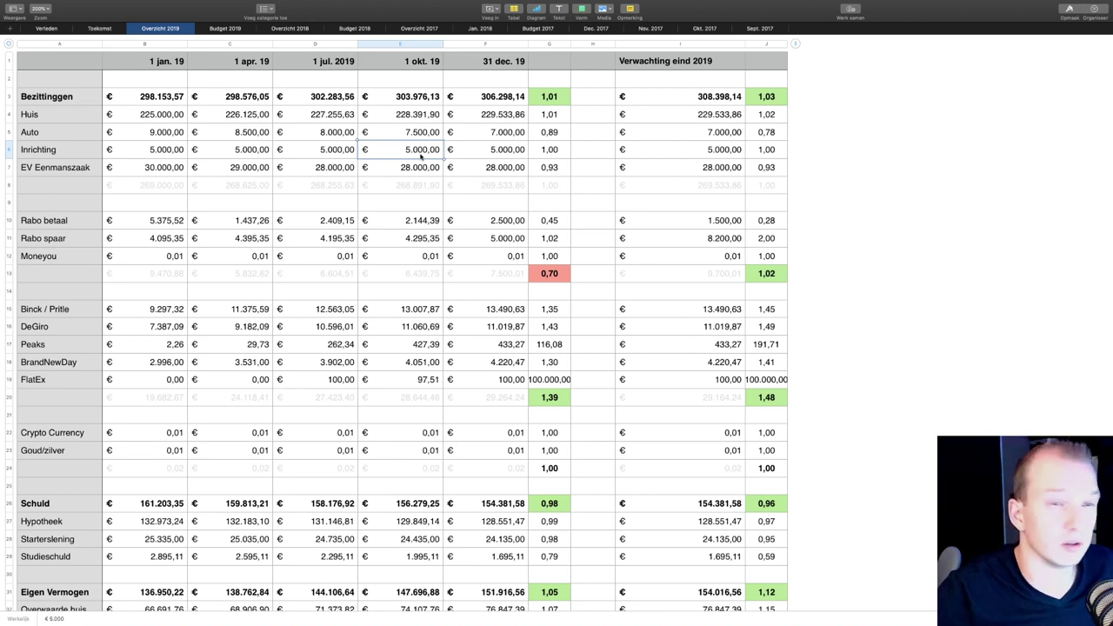
left_click(420, 166)
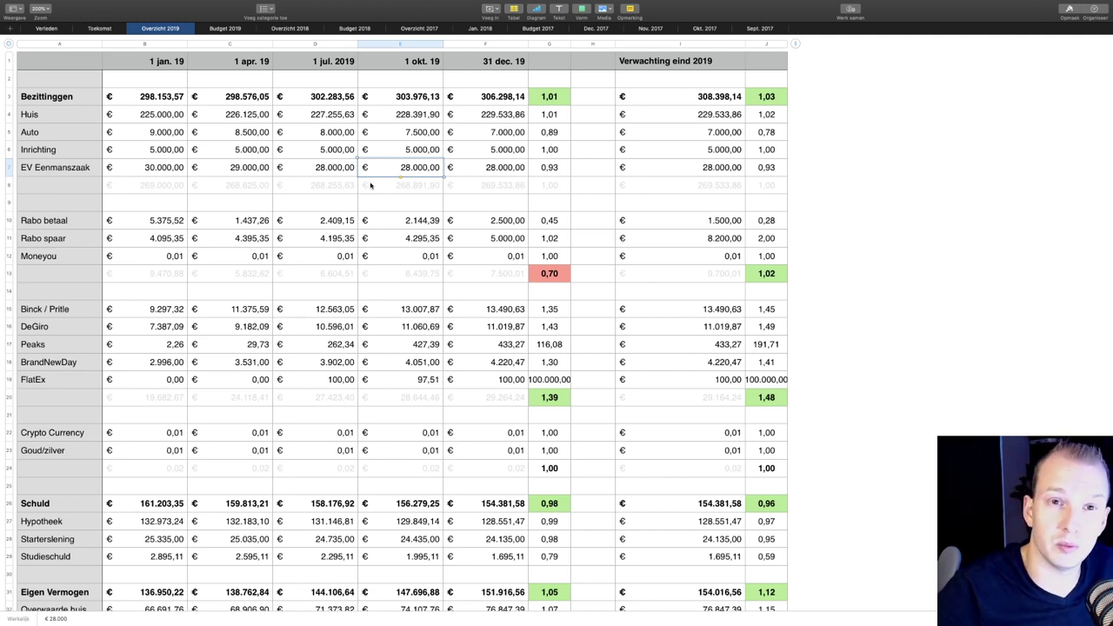
- Compare the EV Eenmanszaak values quarter by quarter from 1 jan. 19 to 1 okt. 19
left_click(159, 175)
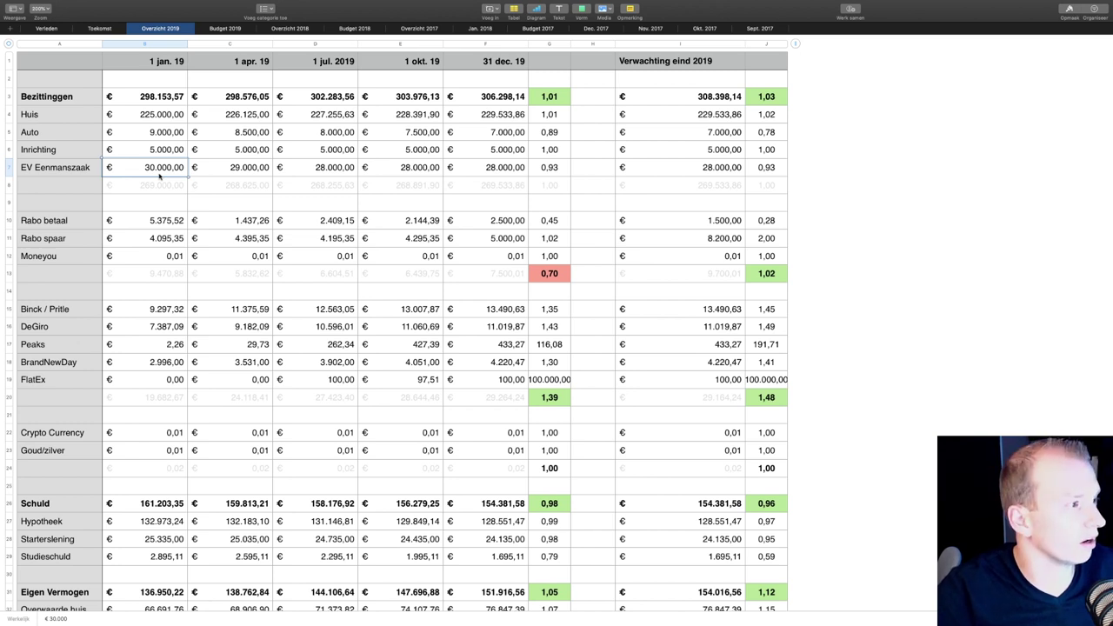
left_click(210, 177)
left_click(305, 170)
left_click(385, 167)
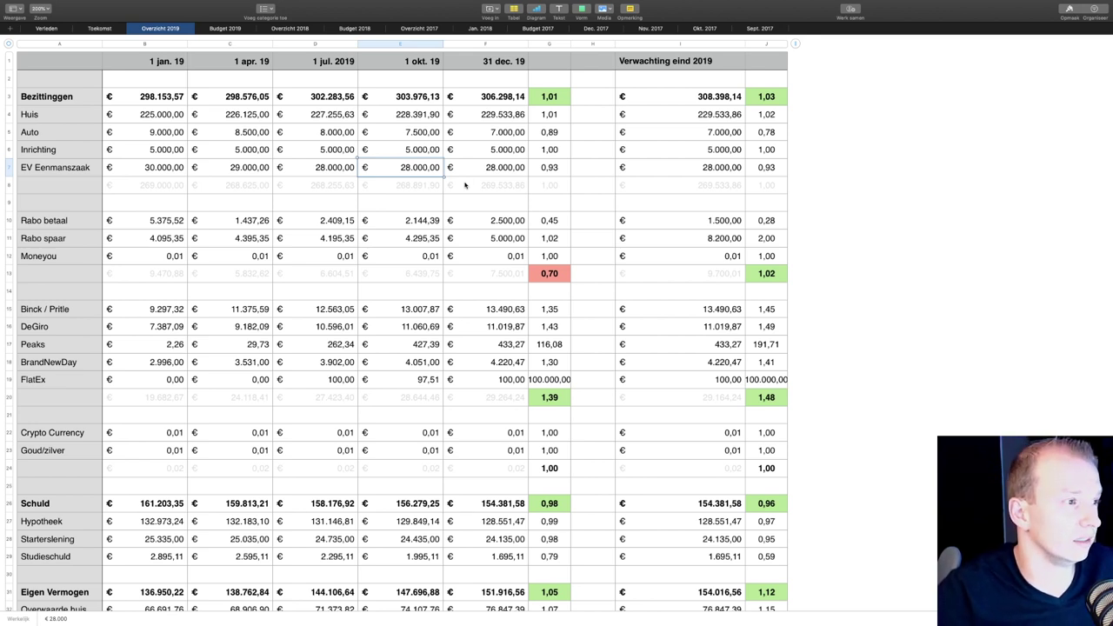
- Inspect the 1 okt. 19 Rabo betaal and Rabo spaar balances and compare the bank subtotals for 1 jan., 1 jul. and 1 okt
scroll(465, 185, "down", 1)
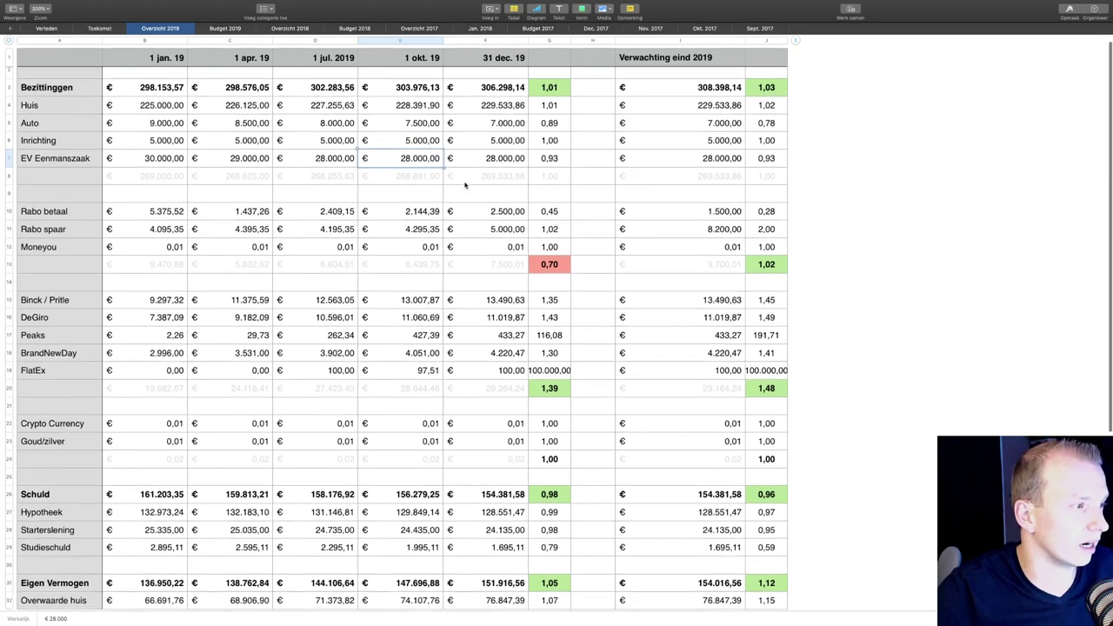
left_click(432, 220)
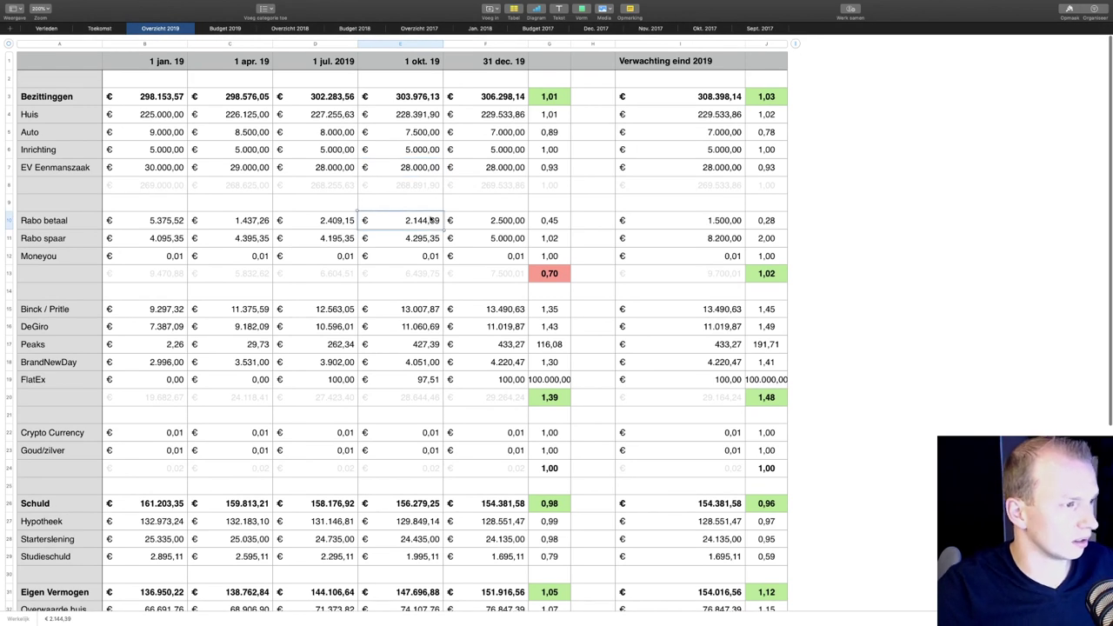
left_click(415, 272)
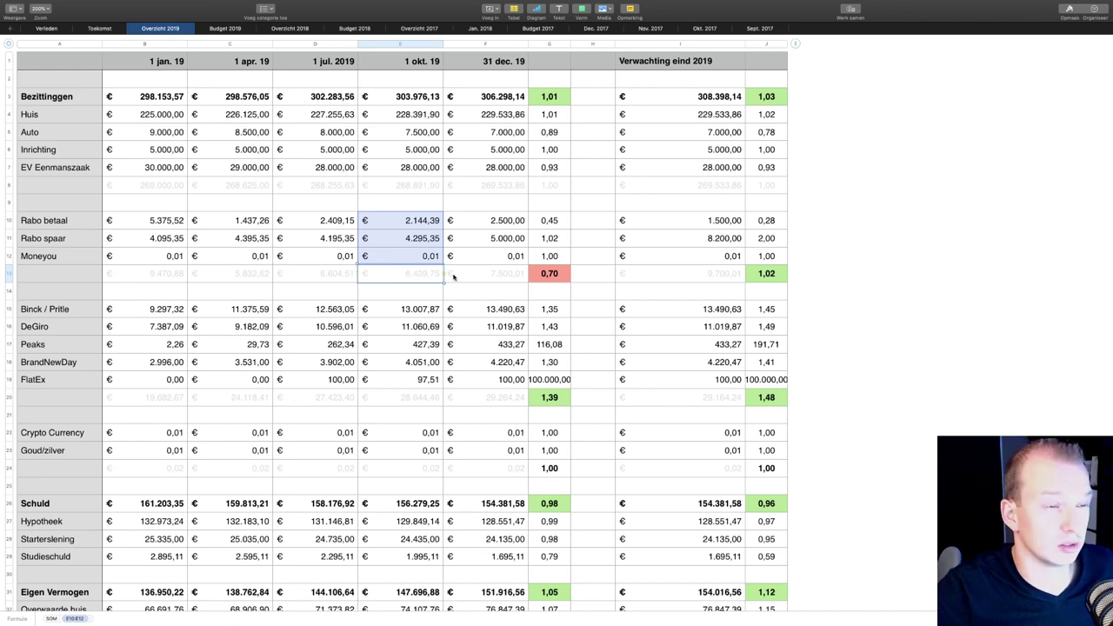
left_click(141, 273)
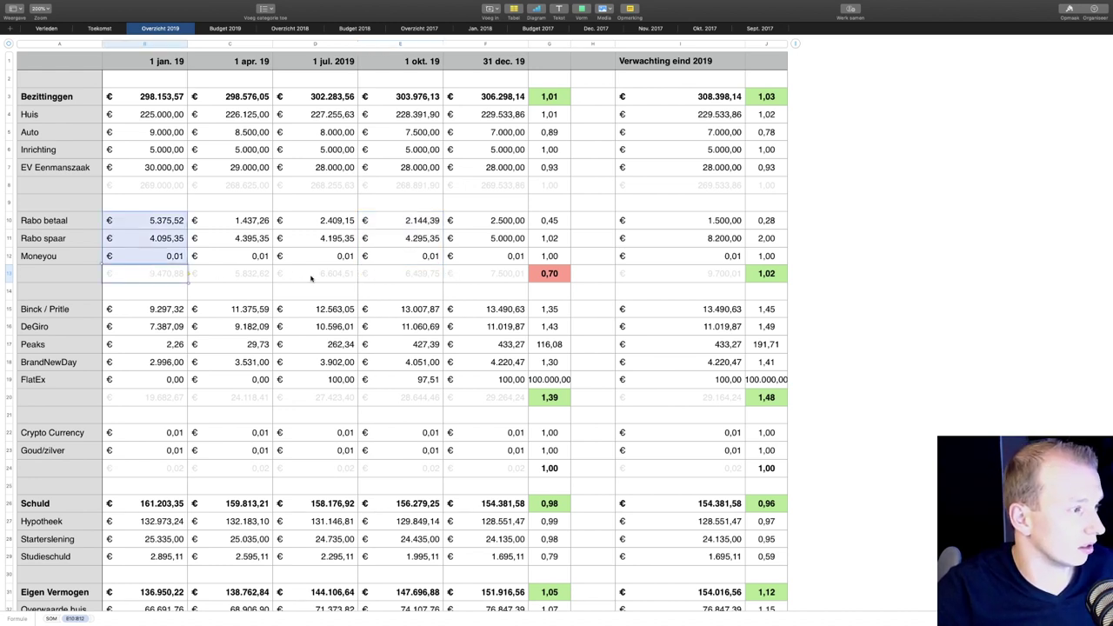
left_click(330, 277)
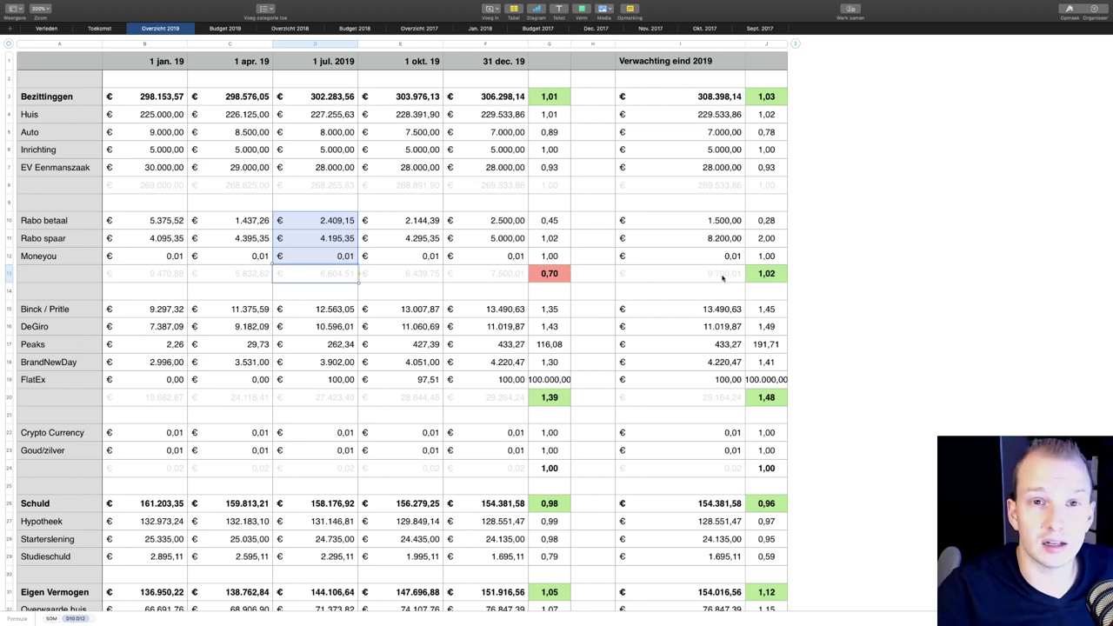
left_click(414, 243)
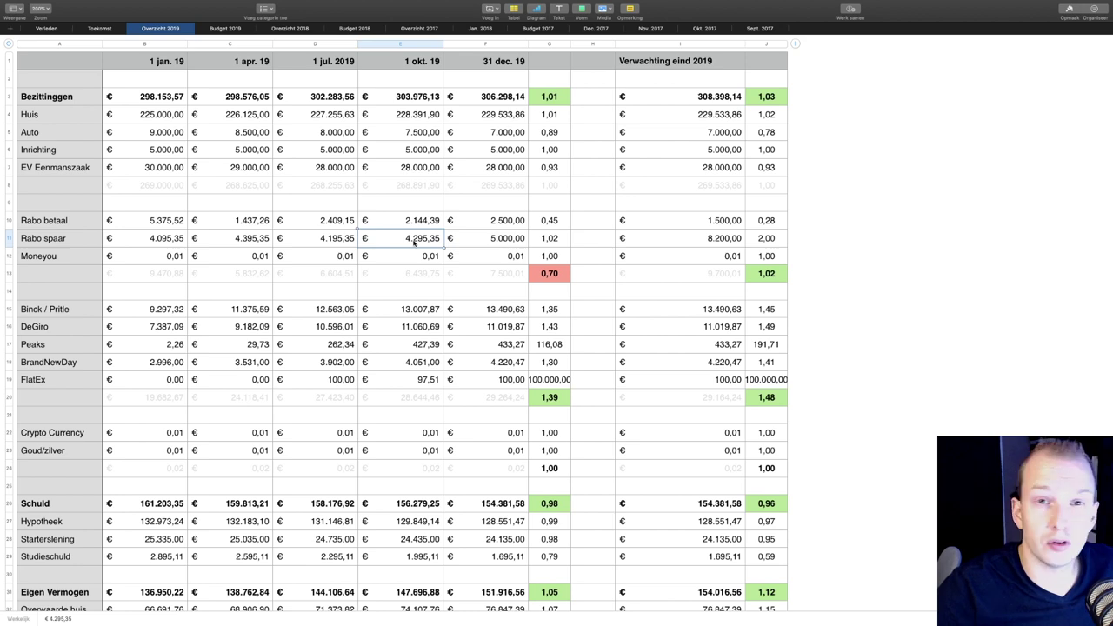
- Inspect the 1 okt. 19 values of the investment accounts Binck / Pritle, DeGiro, Peaks, BrandNewDay and FlatEx
scroll(418, 228, "down", 1)
scroll(417, 227, "down", 5)
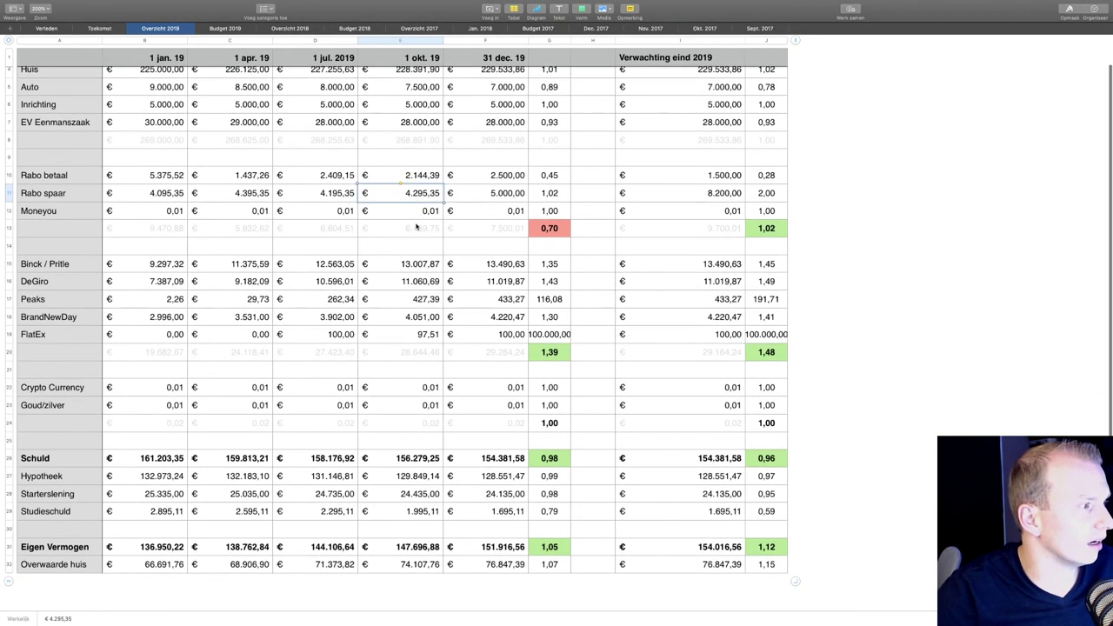
left_click(426, 233)
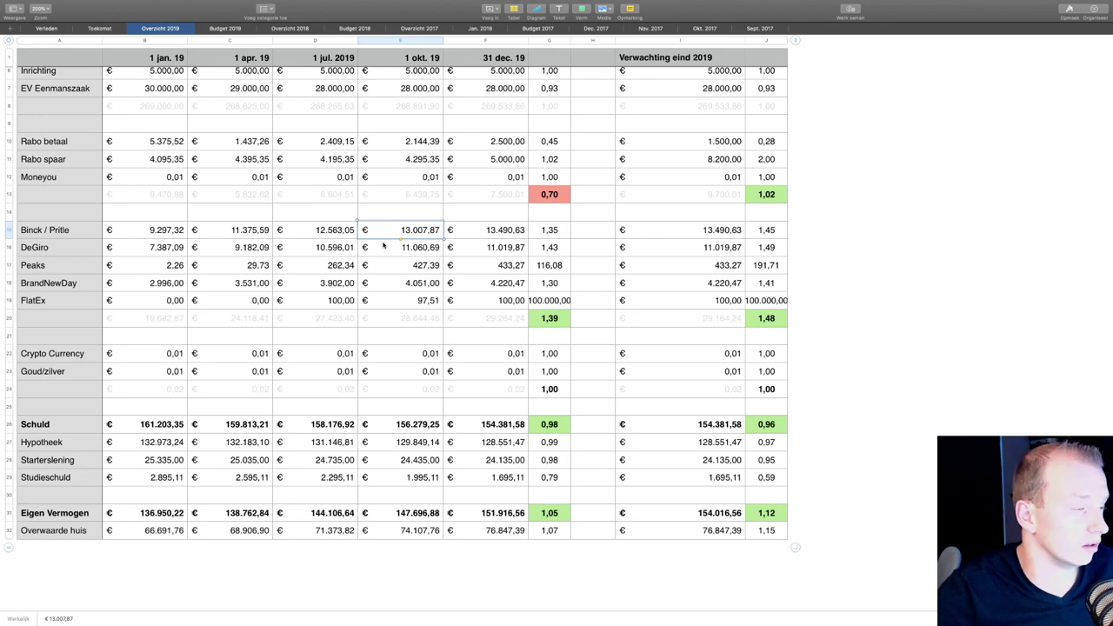
left_click(387, 251)
left_click(401, 267)
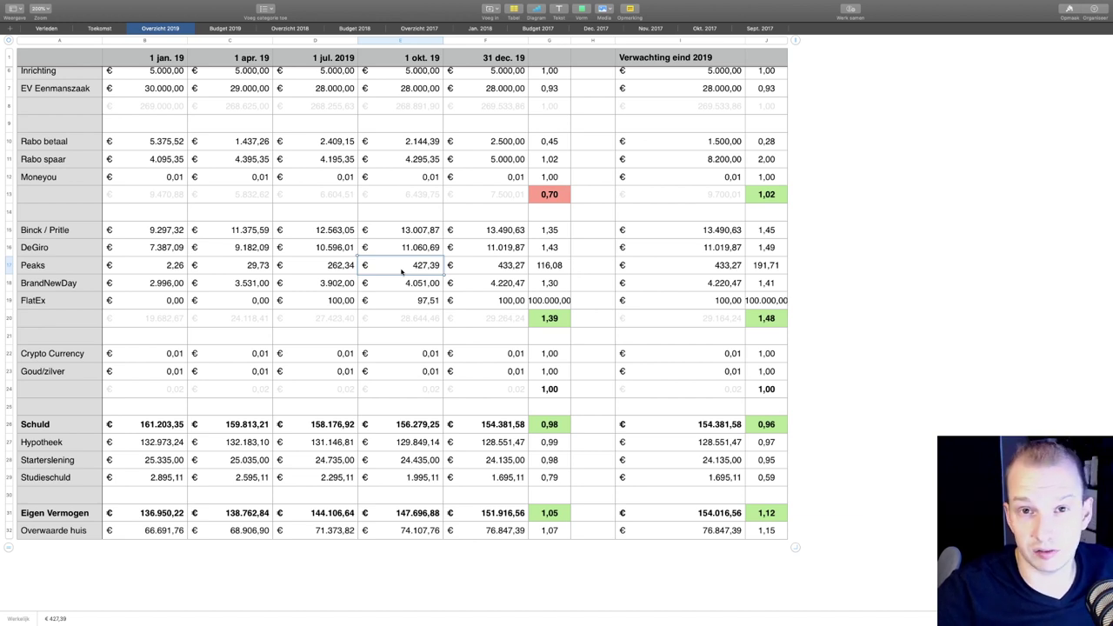
left_click(416, 284)
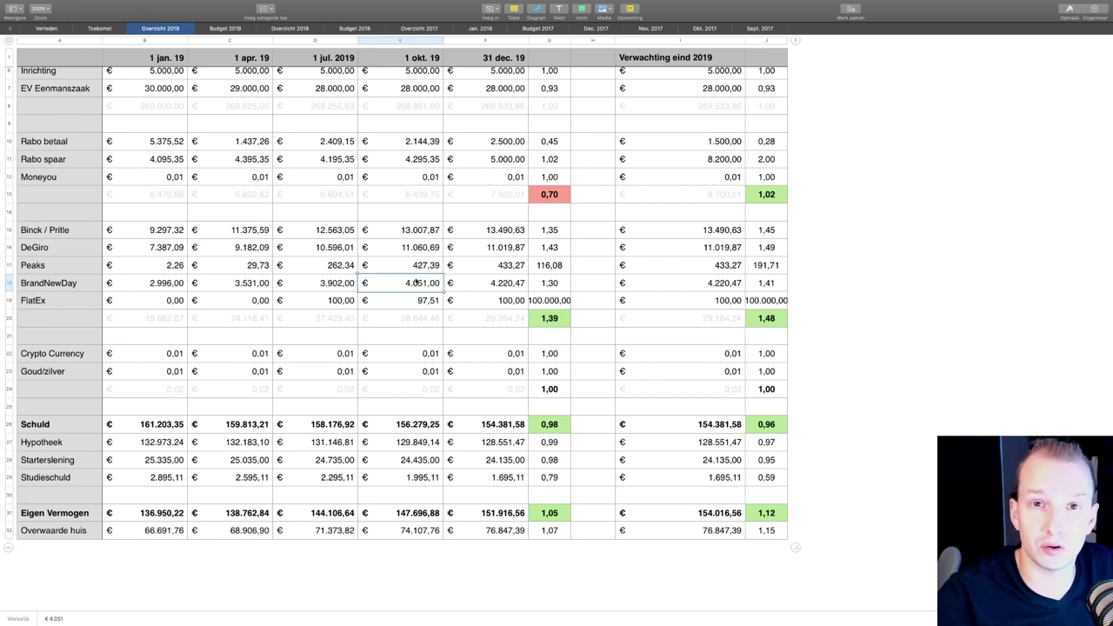
left_click(406, 303)
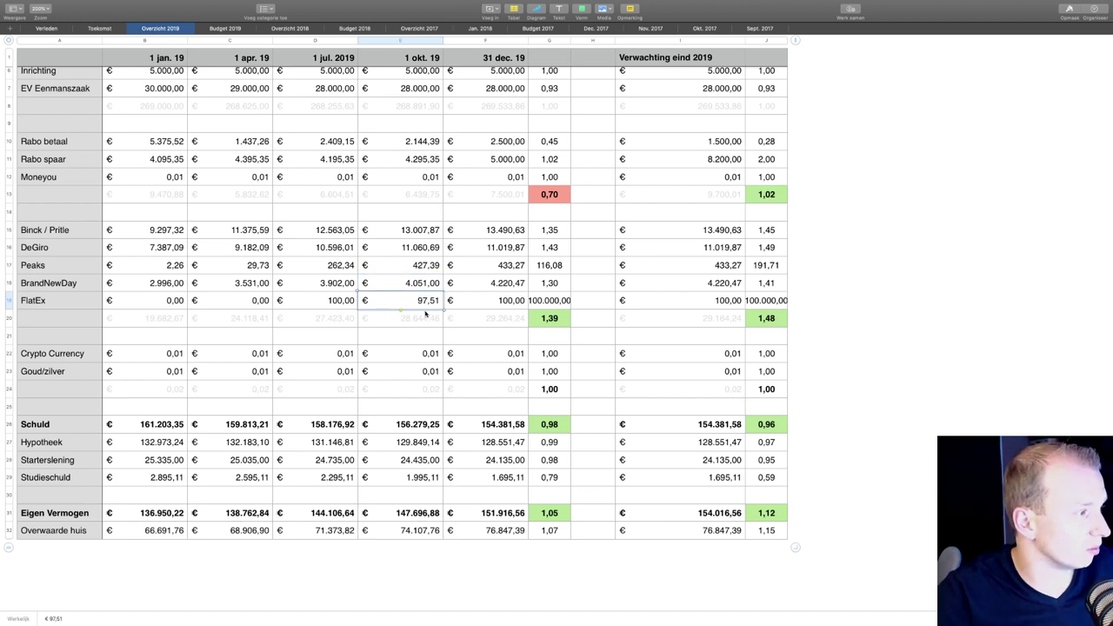
- Compare the investment subtotals for 1 jan., 1 jul. and 1 okt. 19, and recheck the 1 okt. Binck / Pritle value
left_click(424, 318)
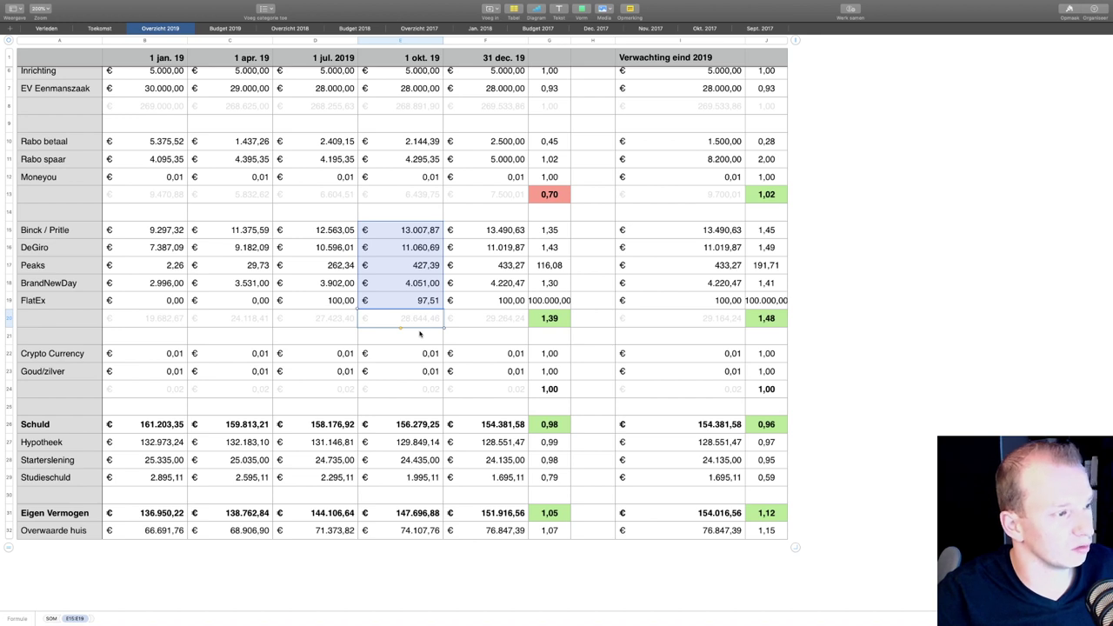
left_click(337, 321)
left_click(409, 321)
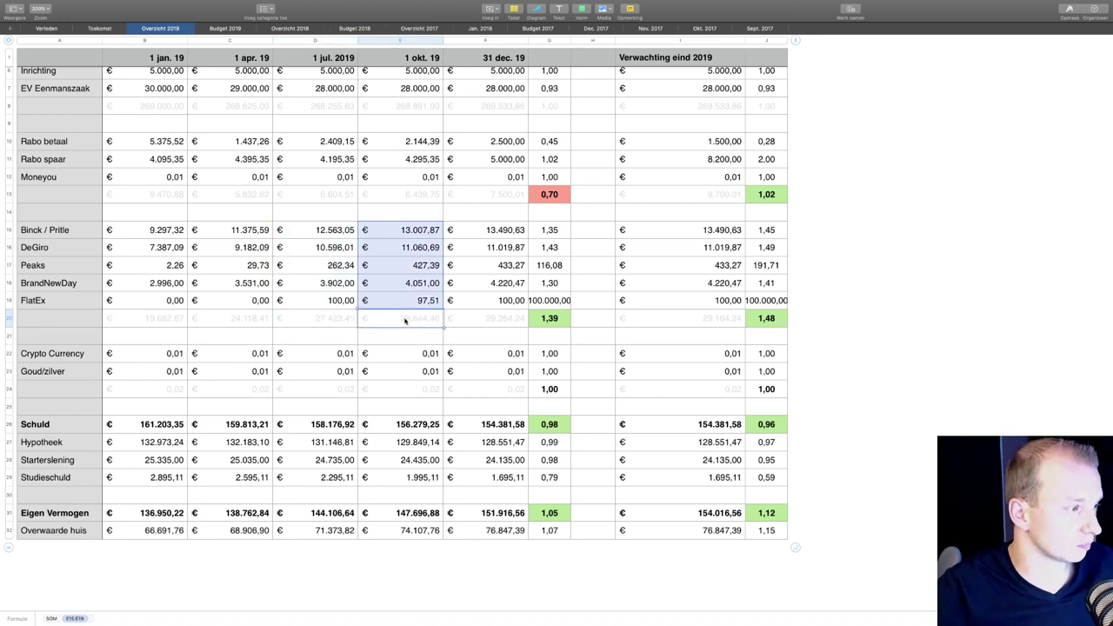
left_click(170, 322)
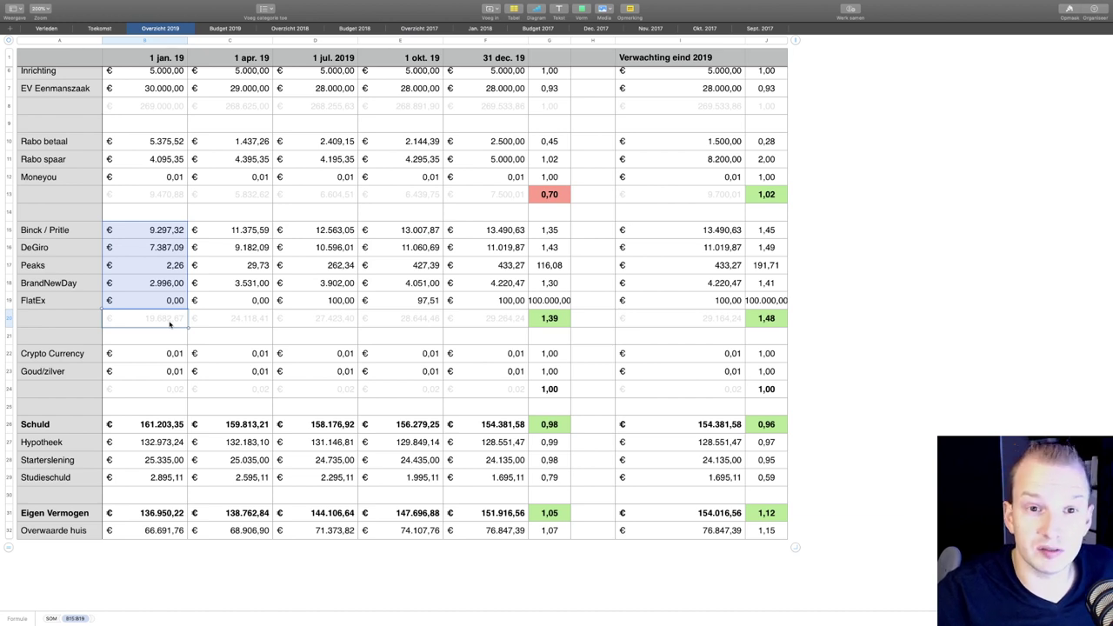
left_click(410, 321)
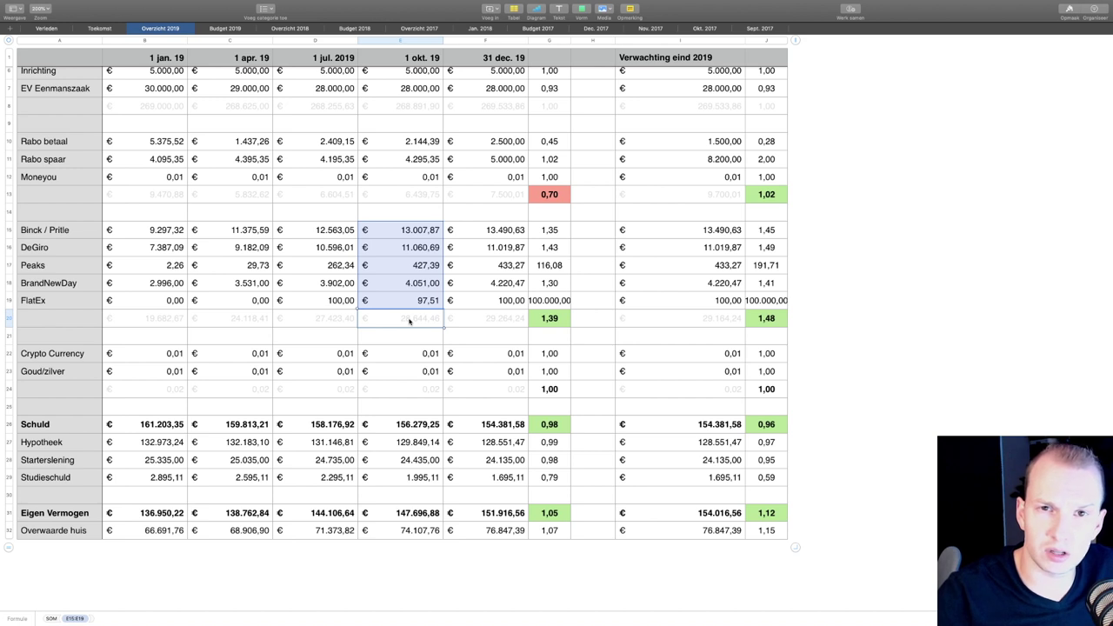
left_click(434, 228)
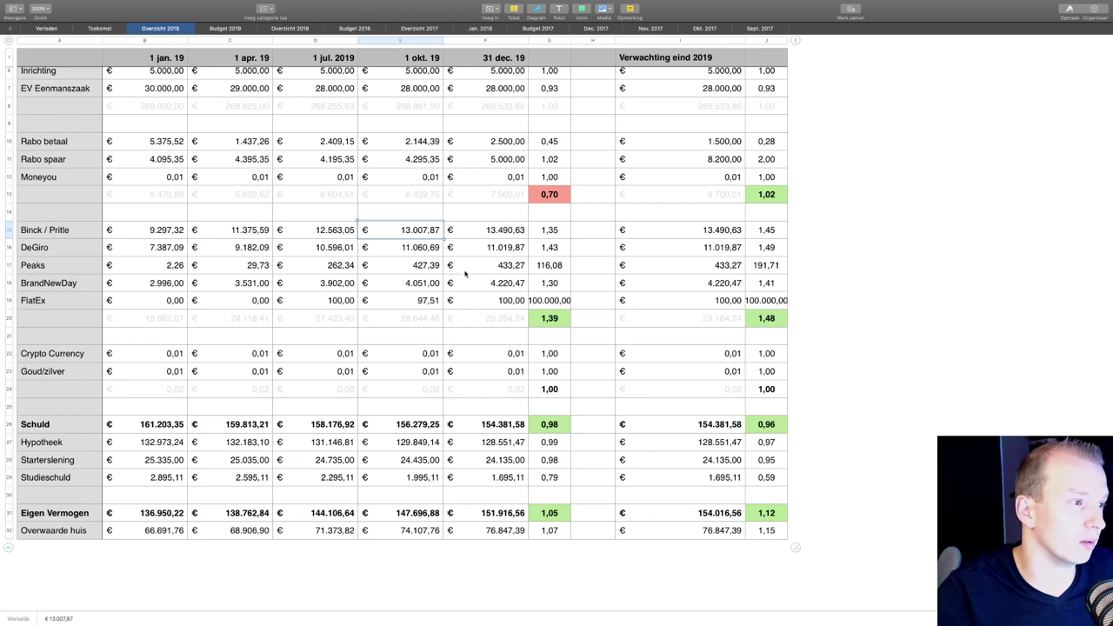
- Inspect the 1 okt. 19 values for Crypto Currency and Goud/zilver
left_click(419, 351)
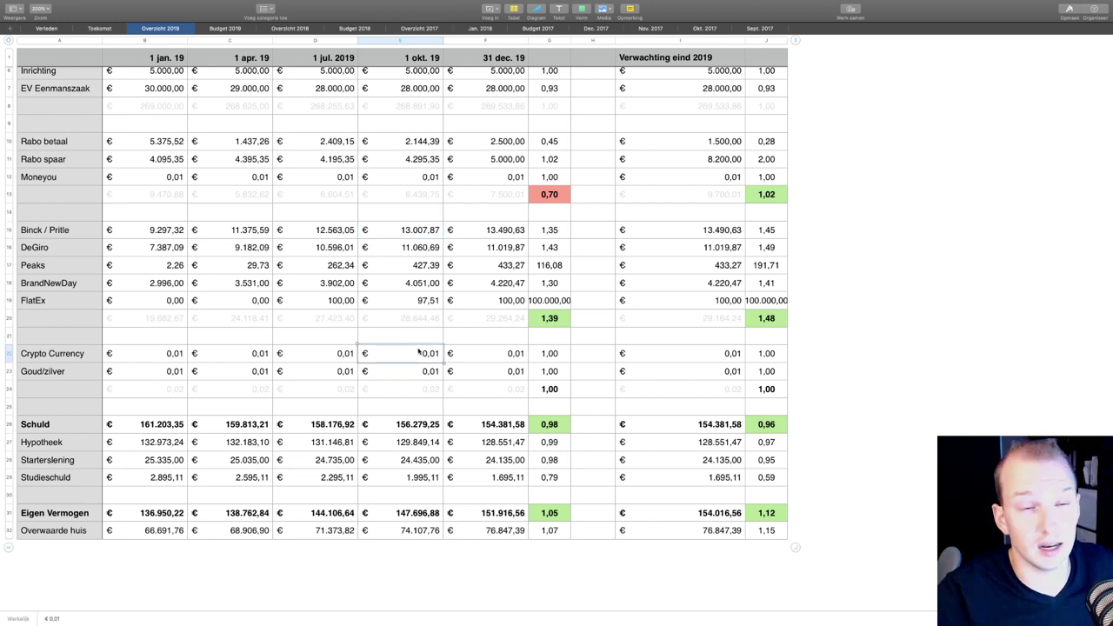
scroll(418, 351, "down", 1)
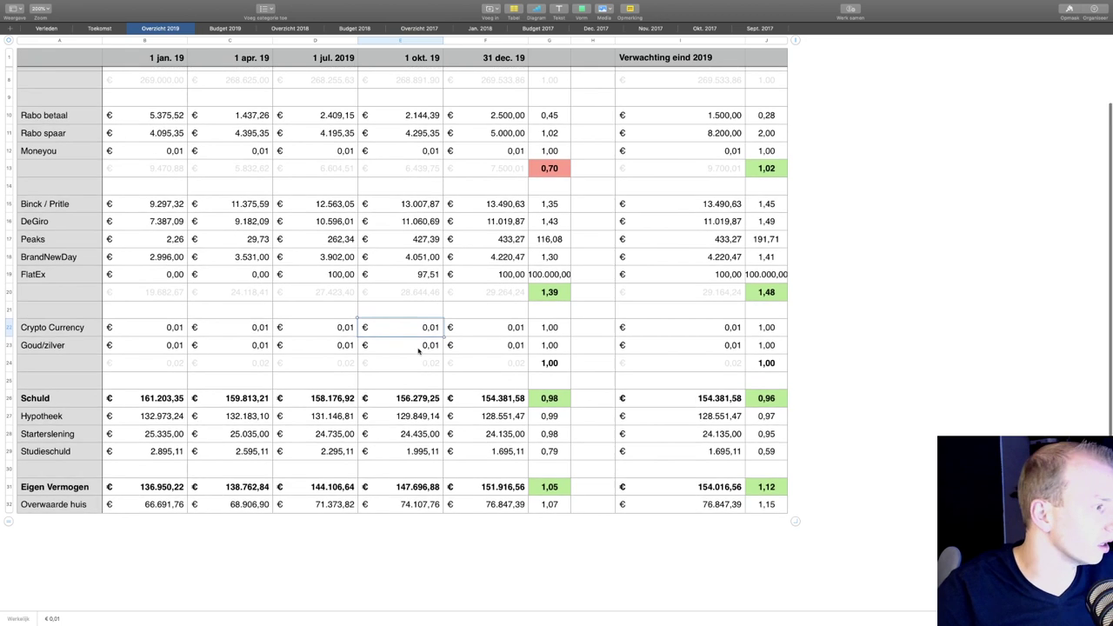
left_click(422, 351)
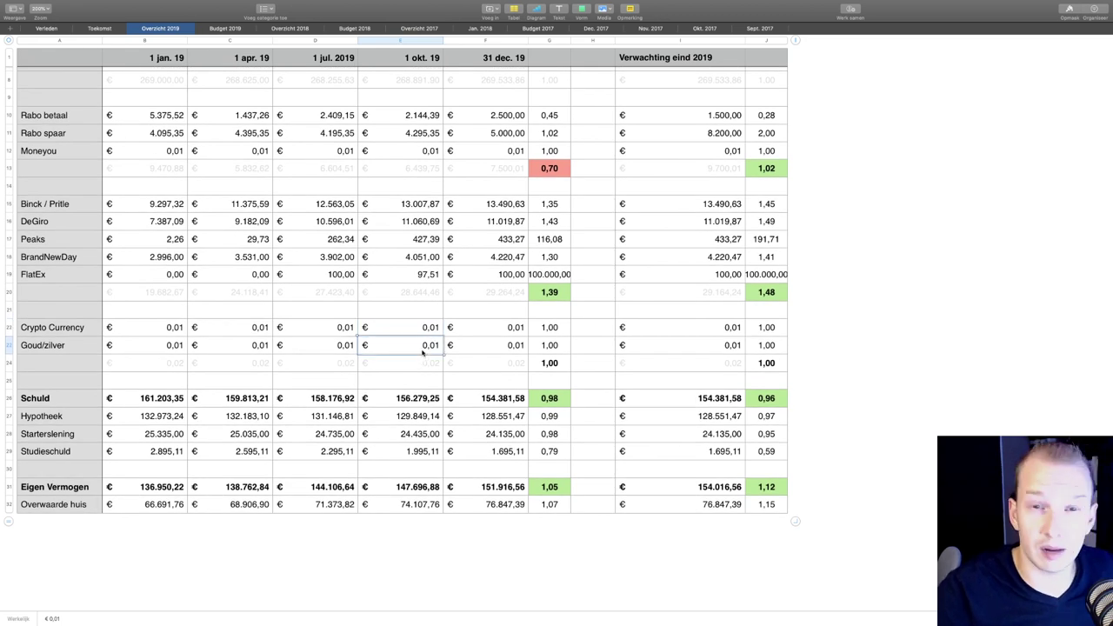
- Examine the Schuld total in the 1 okt. 19 column and the debts it sums
scroll(422, 351, "down", 3)
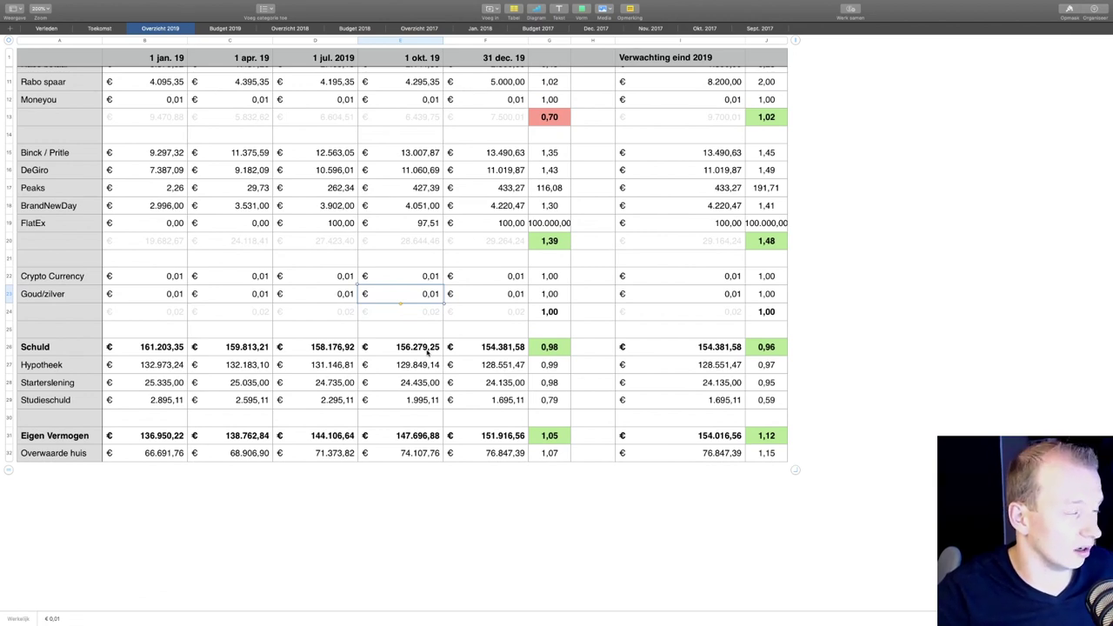
scroll(427, 351, "up", 1)
left_click_drag(427, 382, 427, 352)
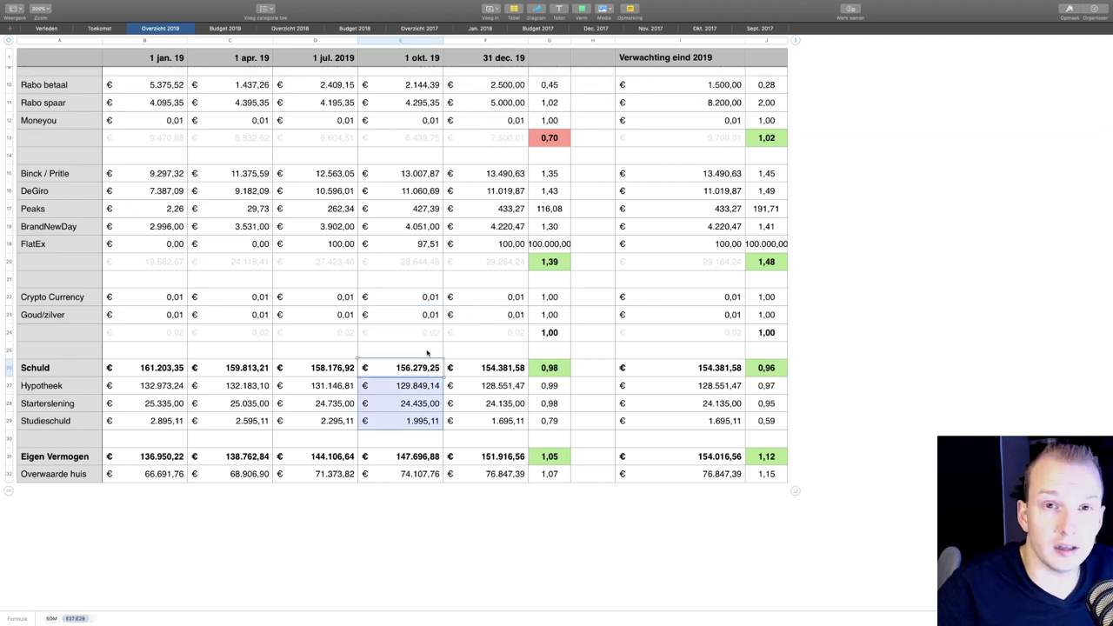
- Check the 31 dec. 19 Binck / Pritle formula and compare the investment subtotals under Verwachting eind 2019 and 1 jan. 19
left_click(495, 178)
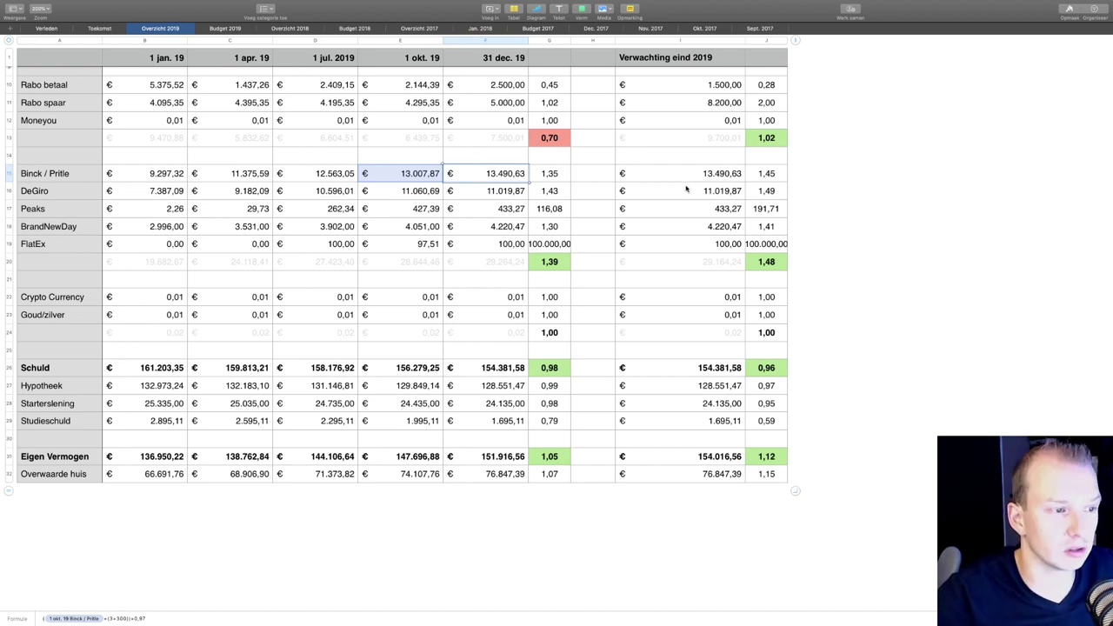
left_click(700, 260)
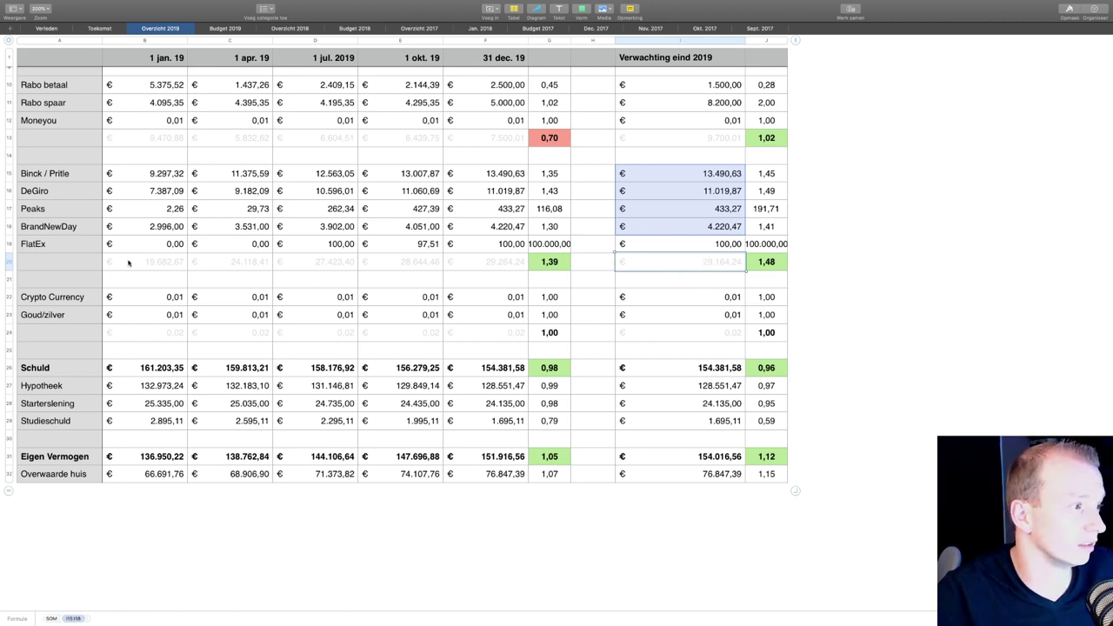
left_click(153, 268)
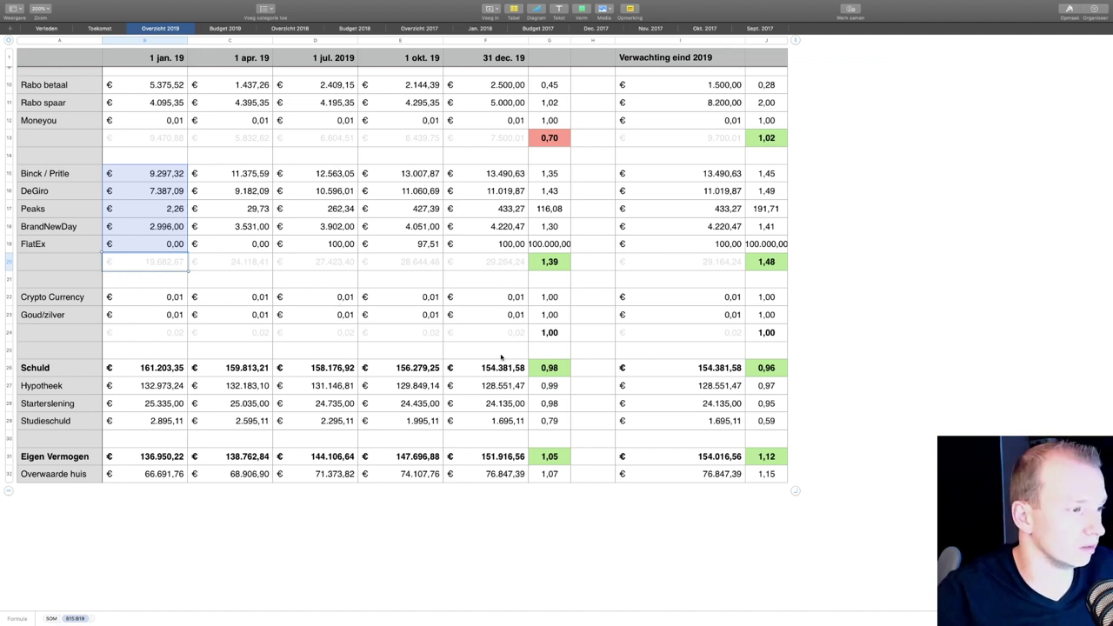
- Inspect the Schuld totals for 31 dec. and 1 okt. 19 and the 1 okt. Studieschuld and Hypotheek formulas
left_click(474, 373)
left_click(424, 372)
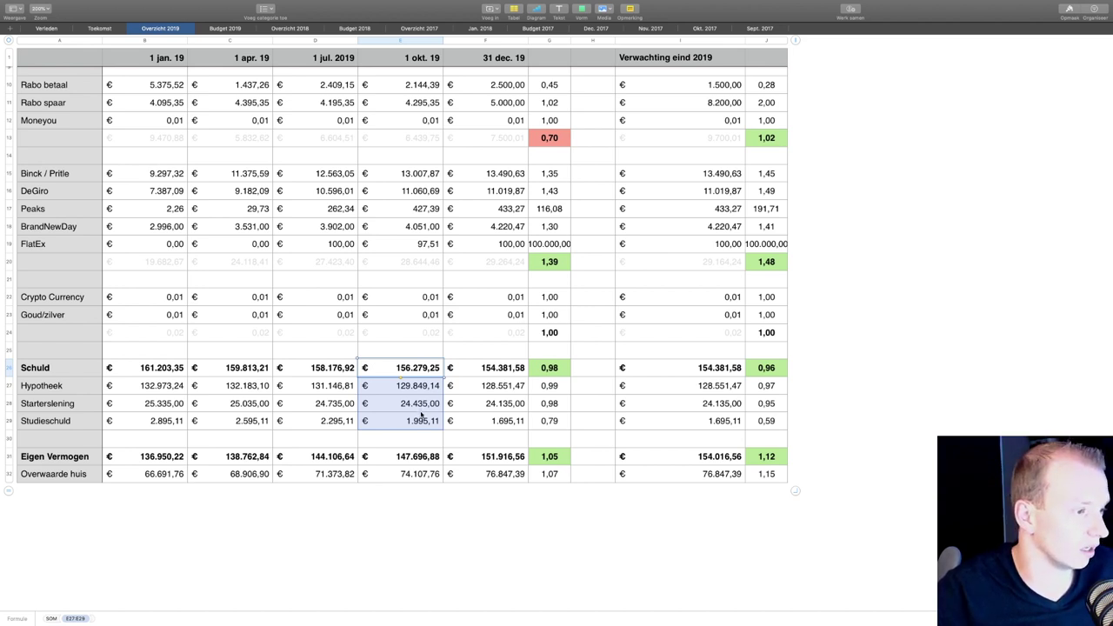
double_click(420, 420)
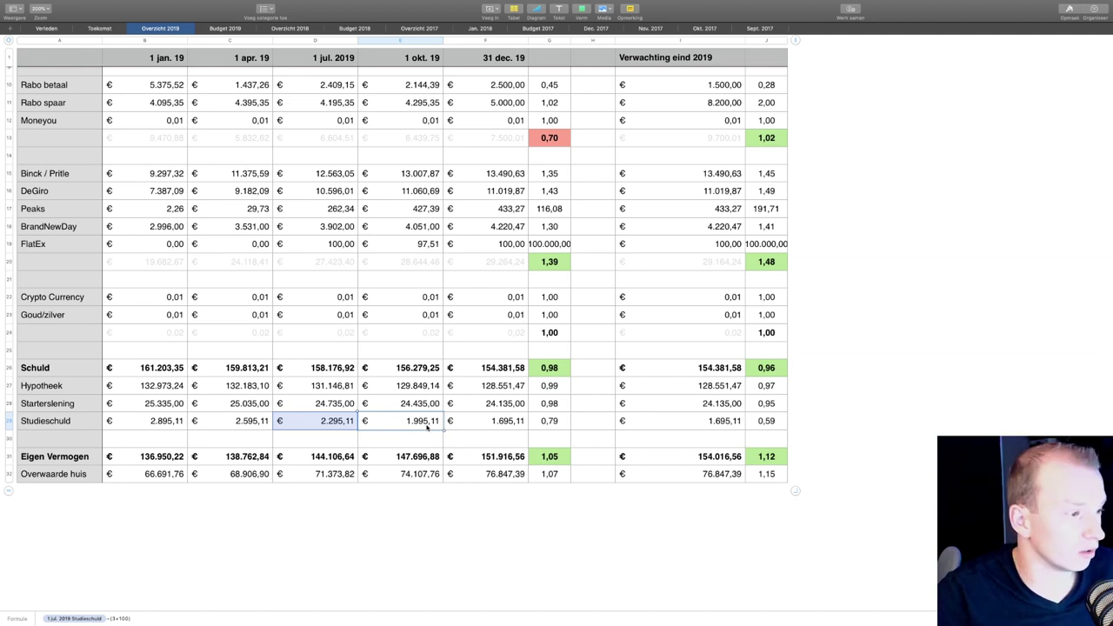
double_click(419, 385)
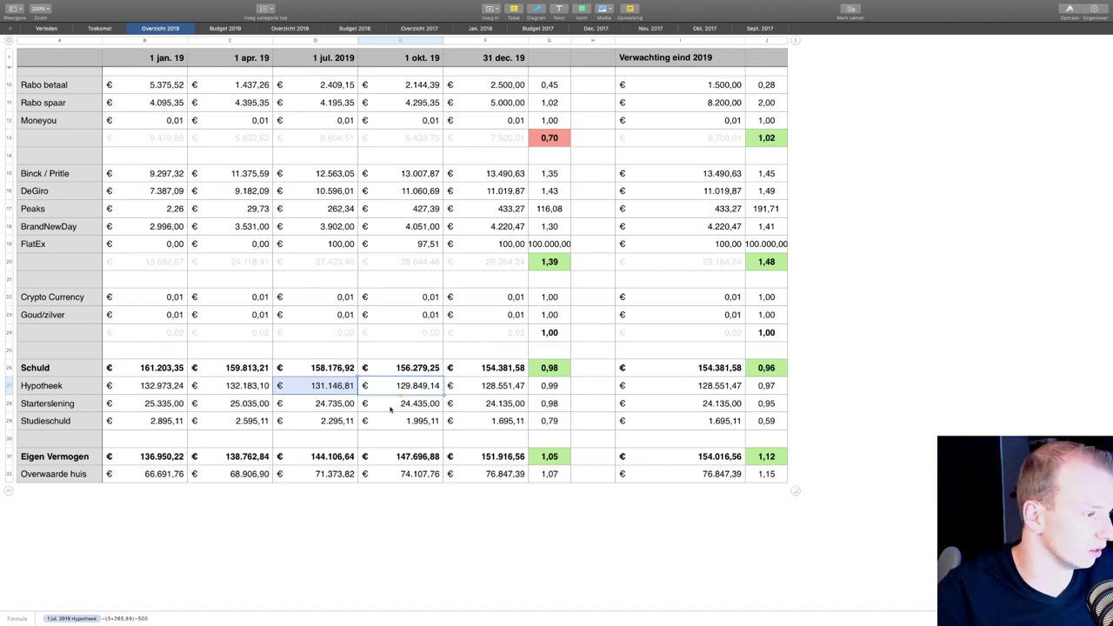
- Compare Eigen Vermogen for 1 okt. 19, 1 jan. 19 and Verwachting eind 2019 against the assets and debts behind it
left_click(418, 455)
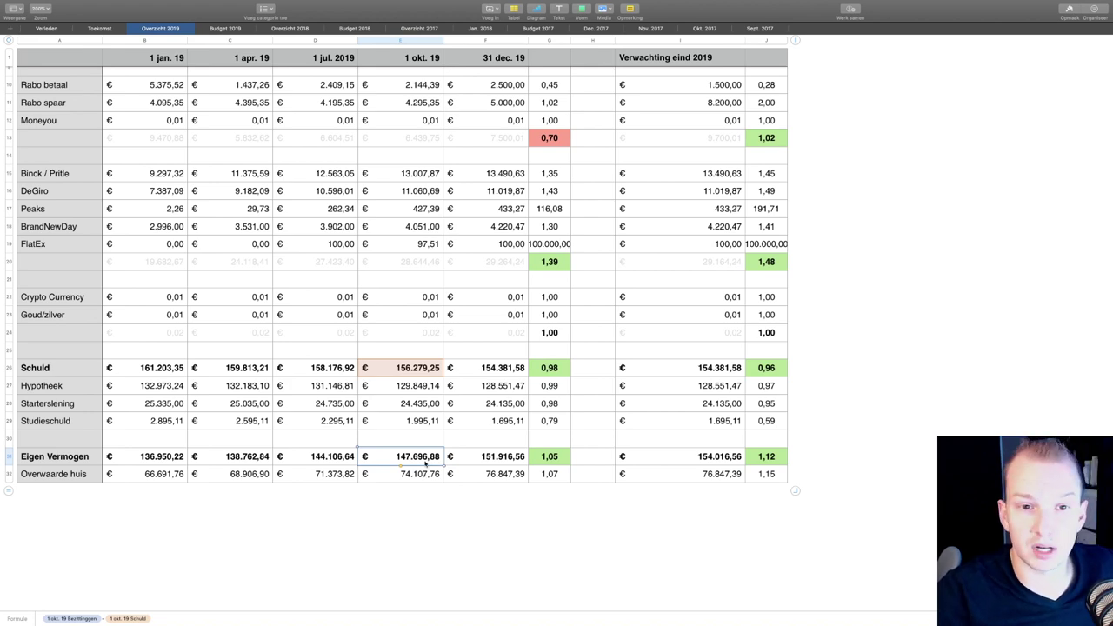
scroll(338, 258, "up", 6)
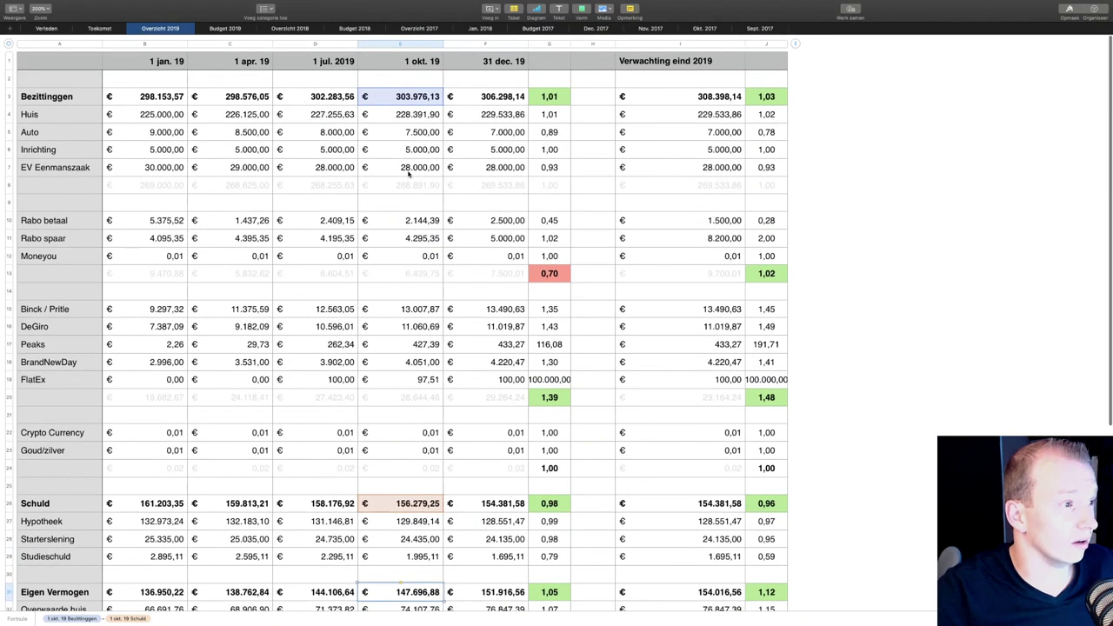
scroll(414, 173, "down", 5)
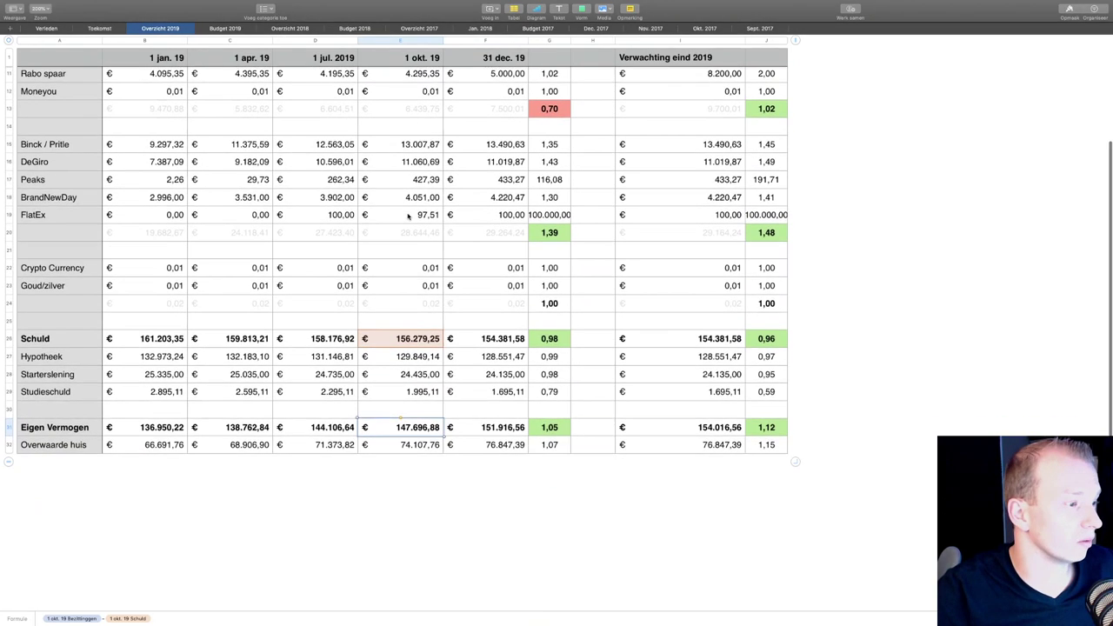
left_click(152, 428)
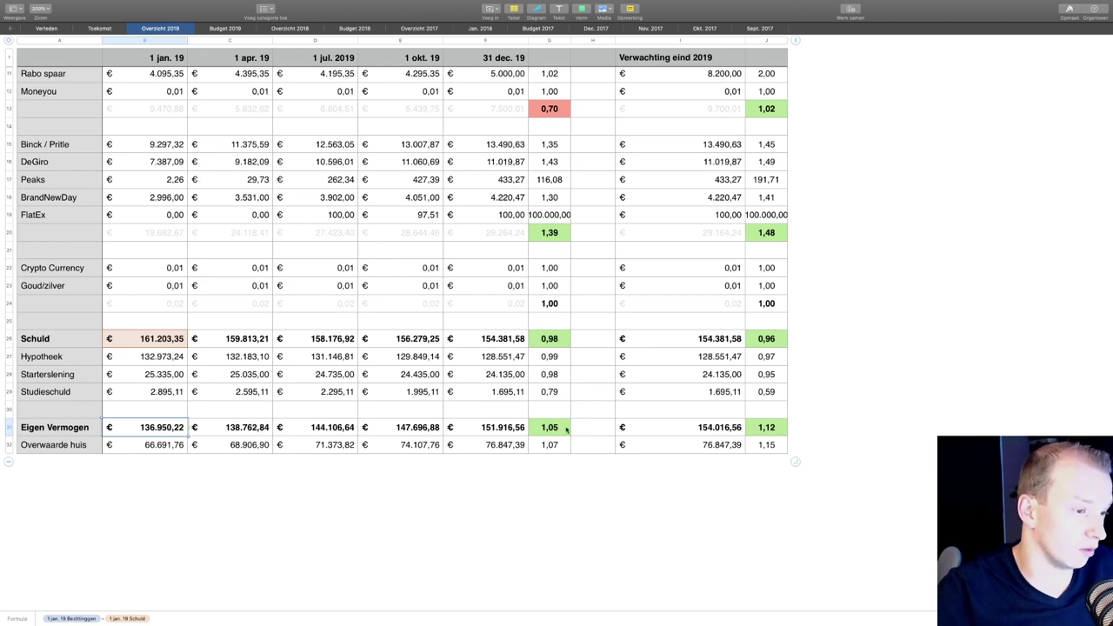
left_click(677, 428)
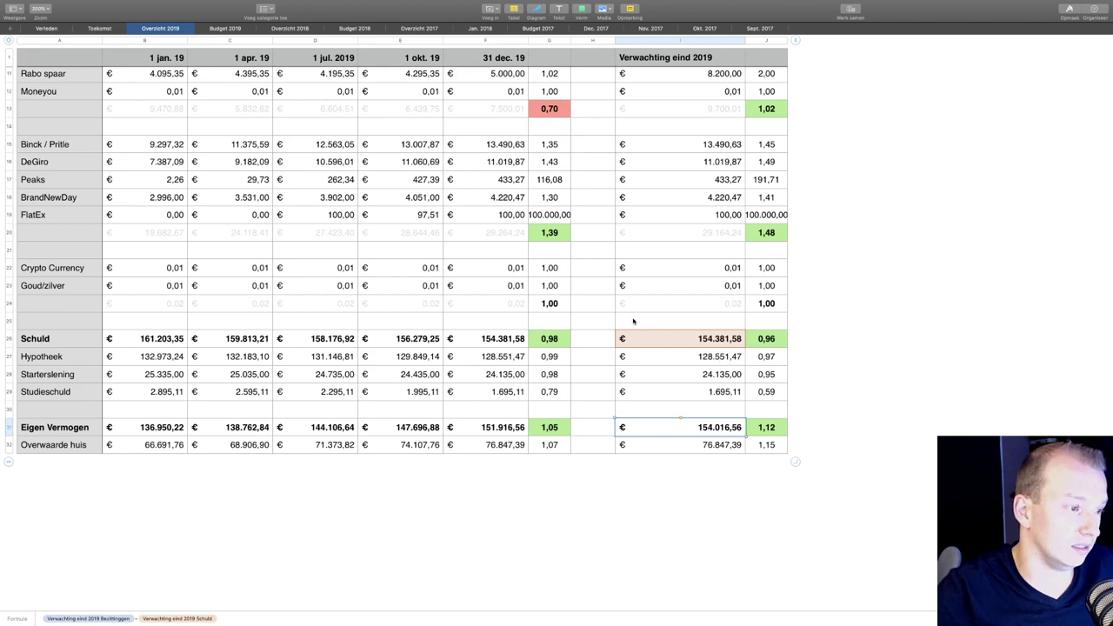
scroll(686, 345, "up", 2)
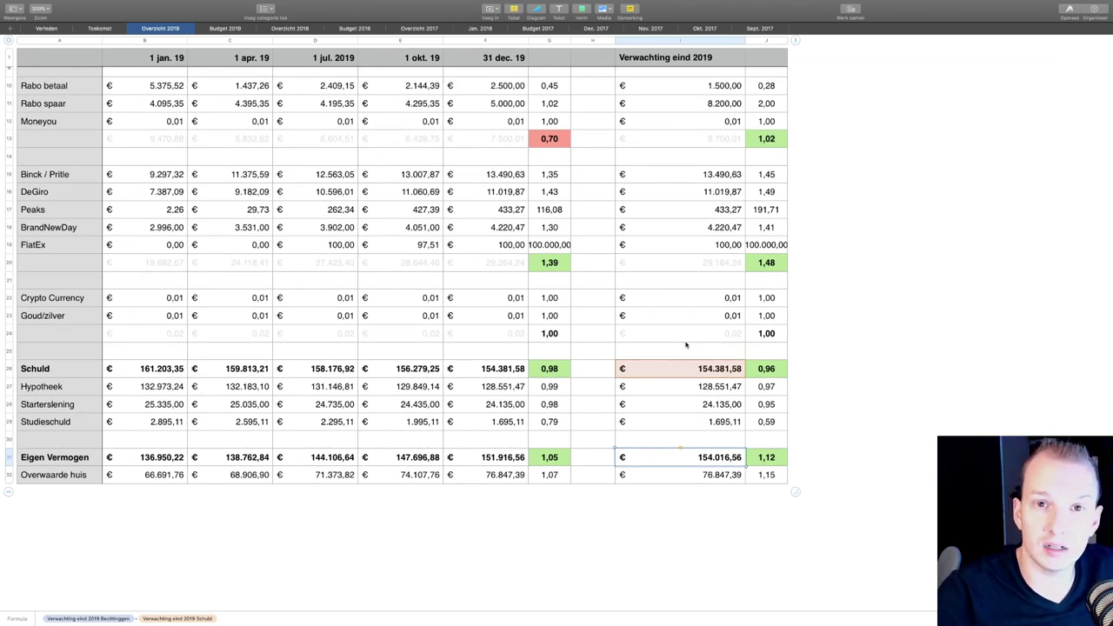
scroll(686, 345, "up", 3)
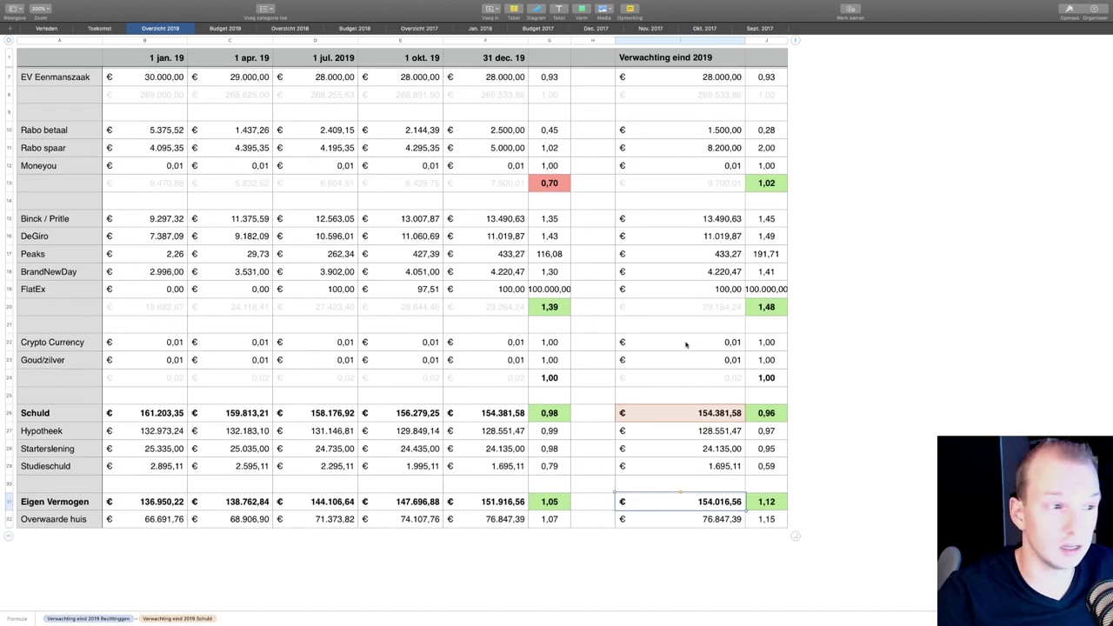